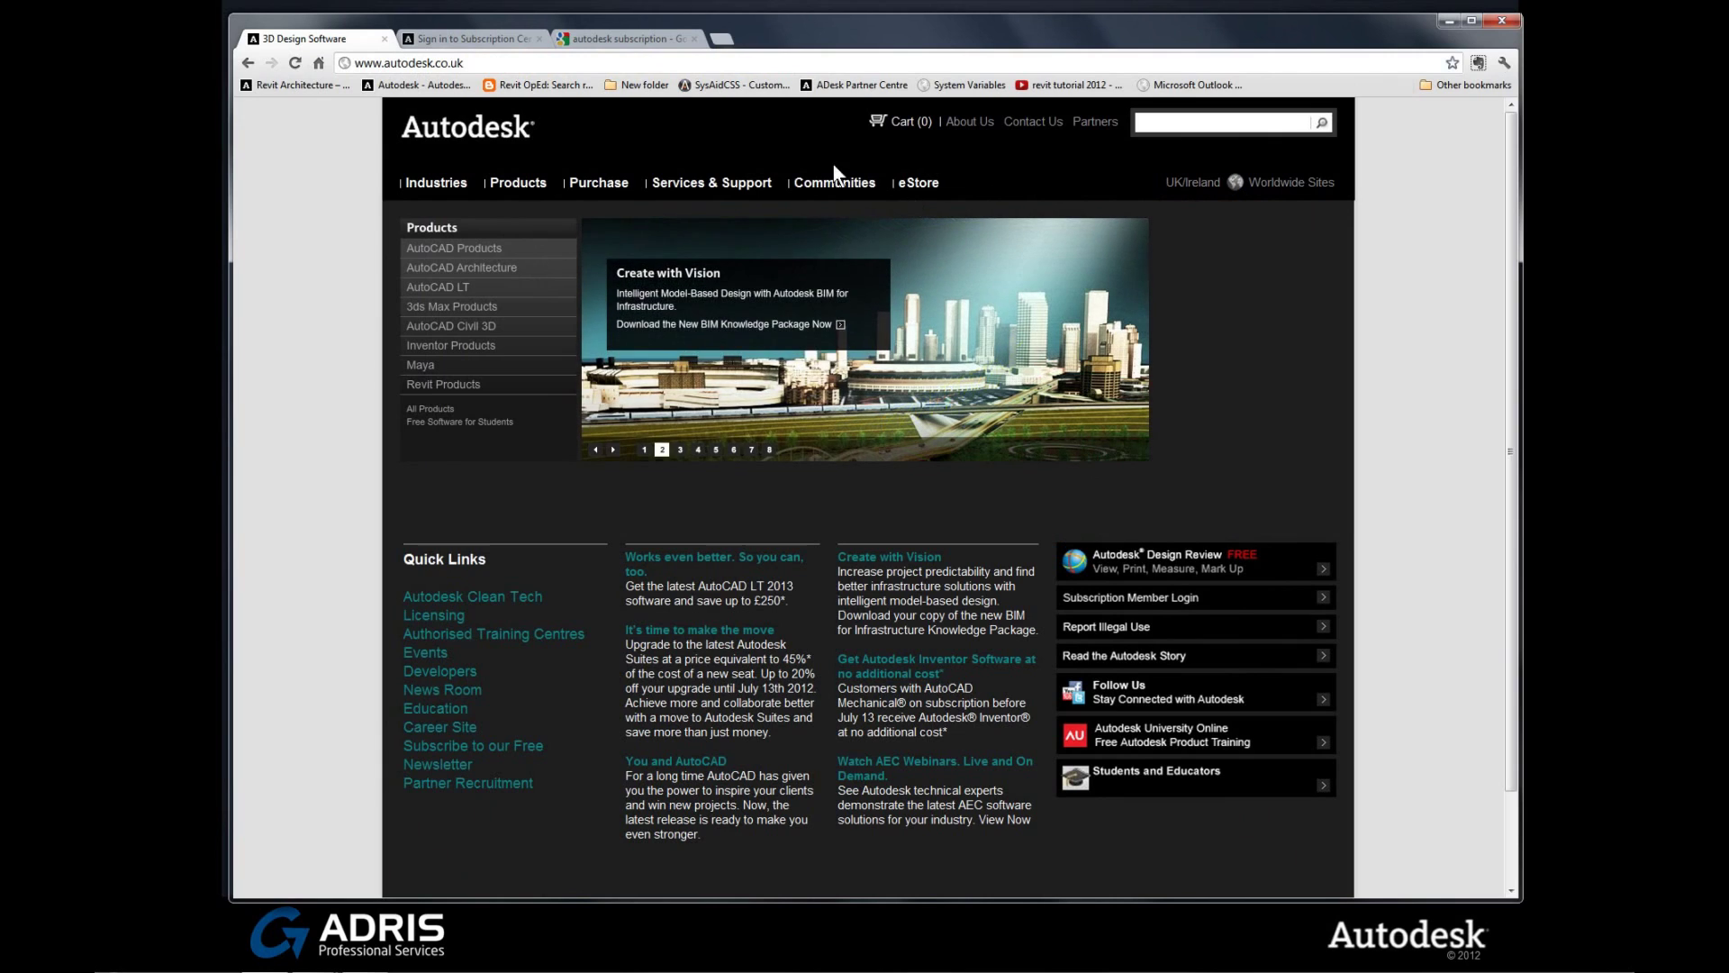
Open the Autedesk Subscription Center sign-in page and sign in by entering the account password.
{"action": "mouse_move", "coordinate": [761, 182]}
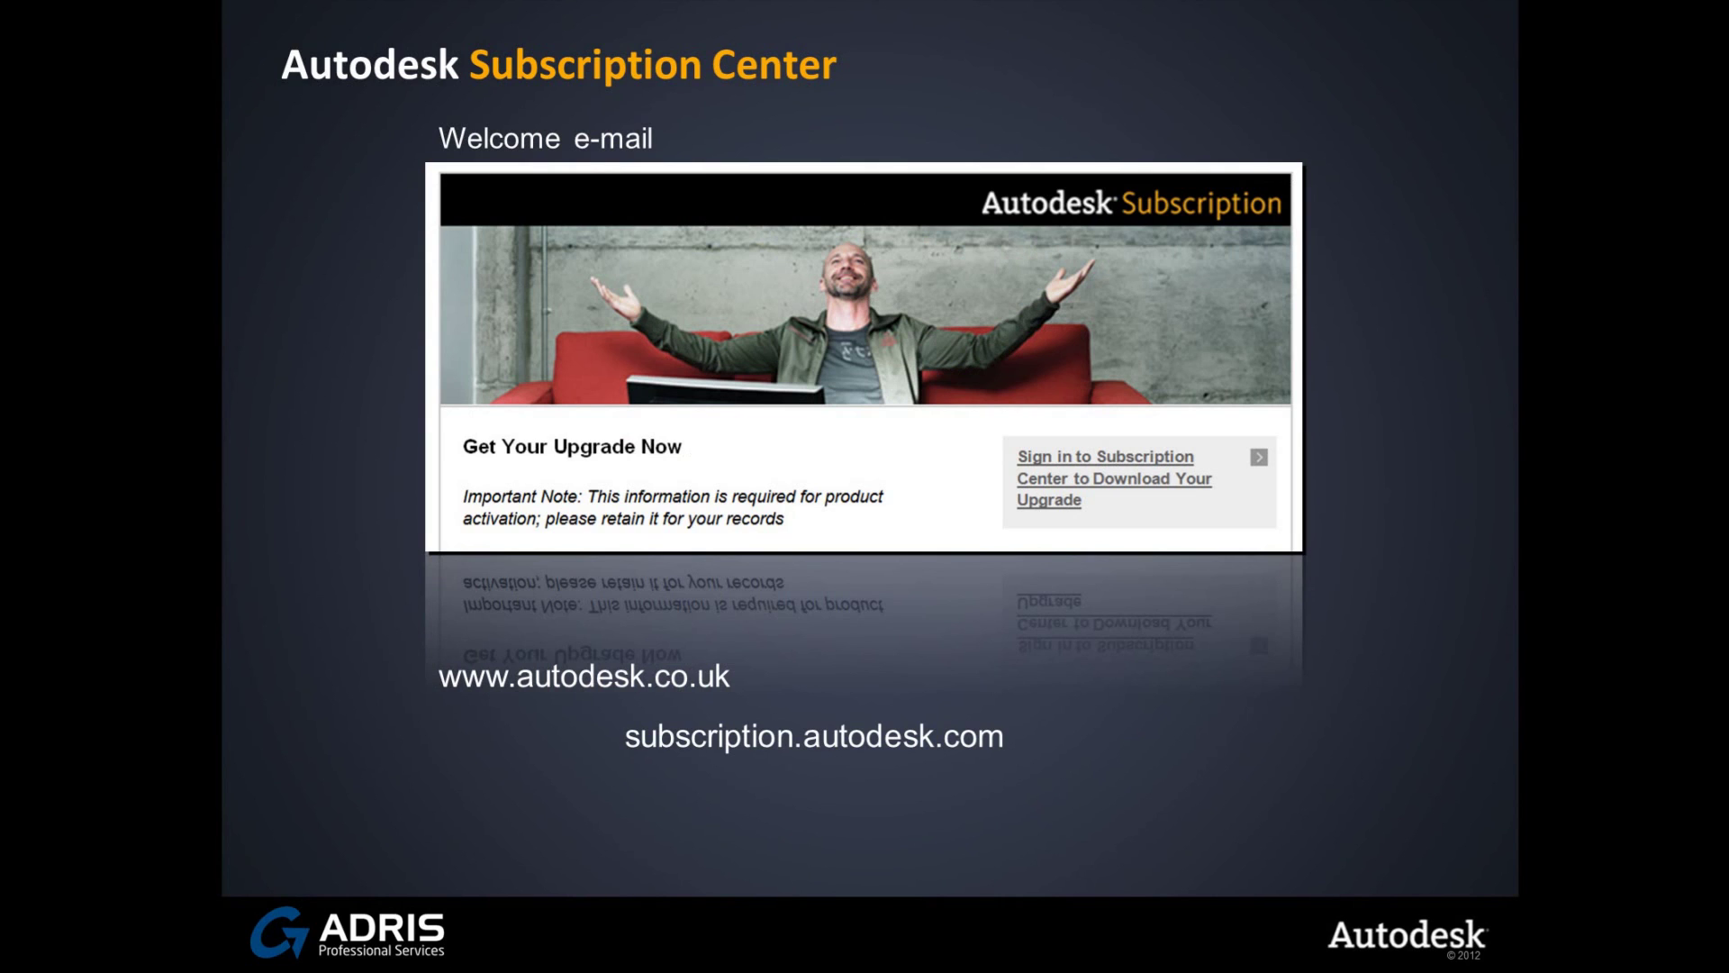
{"action": "key", "text": "alt+Tab"}
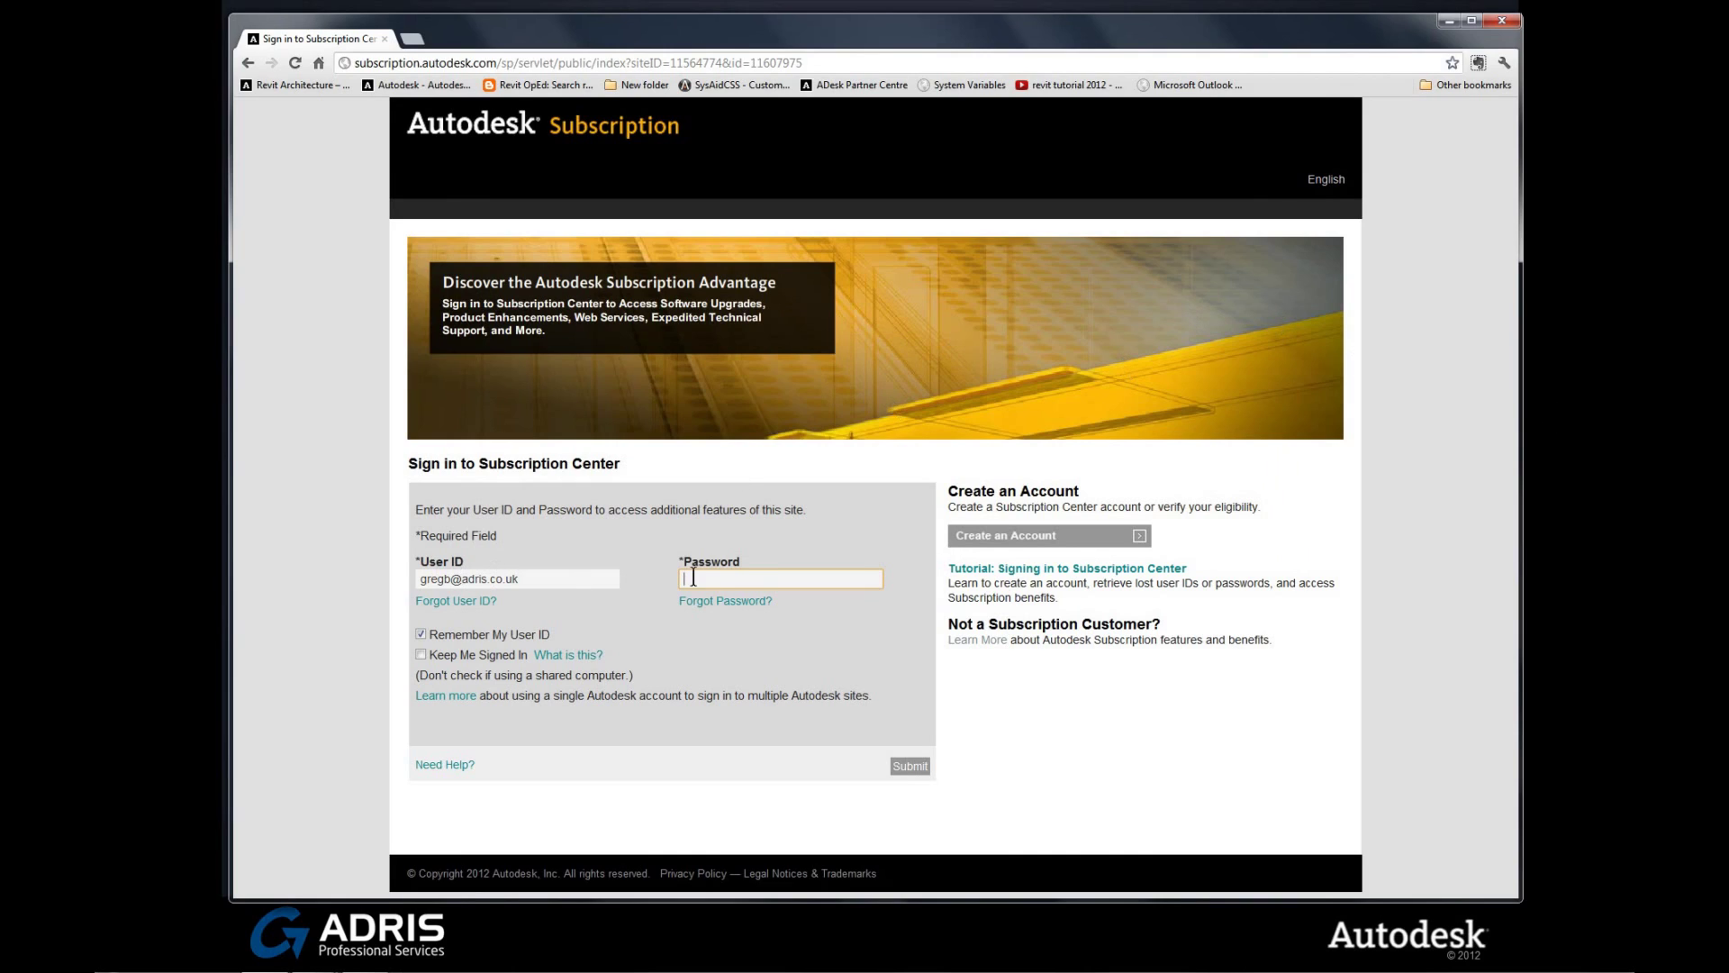
{"action": "left_click", "coordinate": [726, 574]}
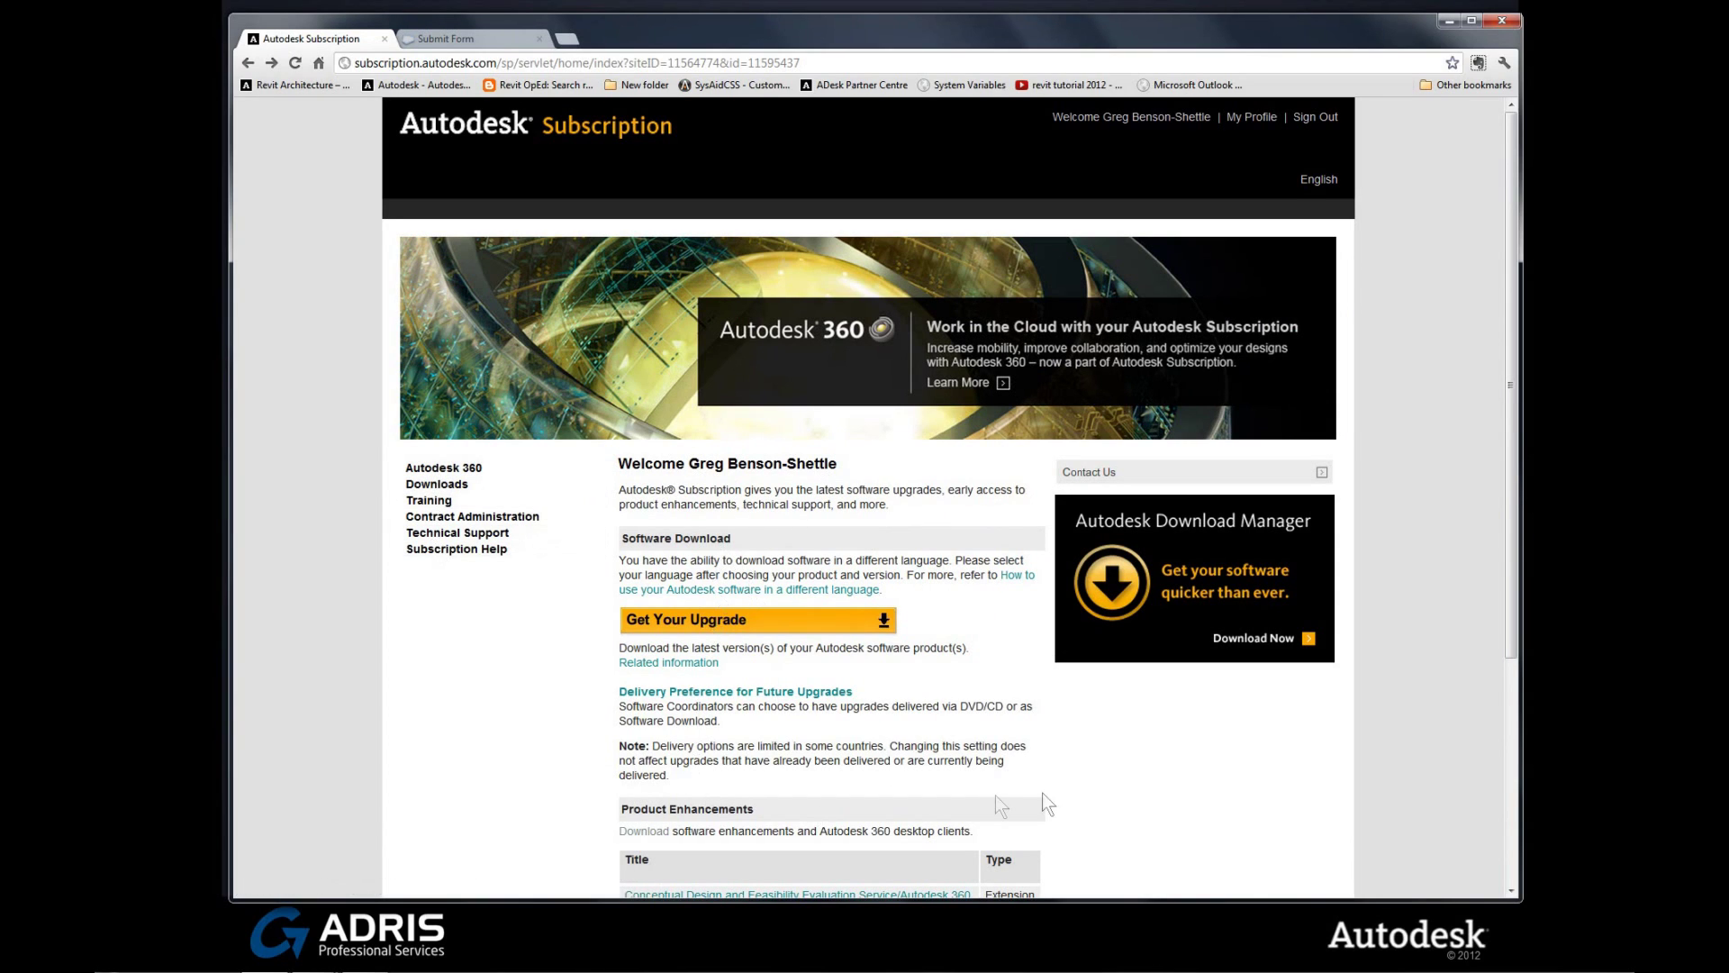
Review the Subscription home page, open Get Your Upgrade, and look through the downloadable products and their versions.
{"action": "left_click_drag", "start_coordinate": [1513, 387], "coordinate": [1484, 609]}
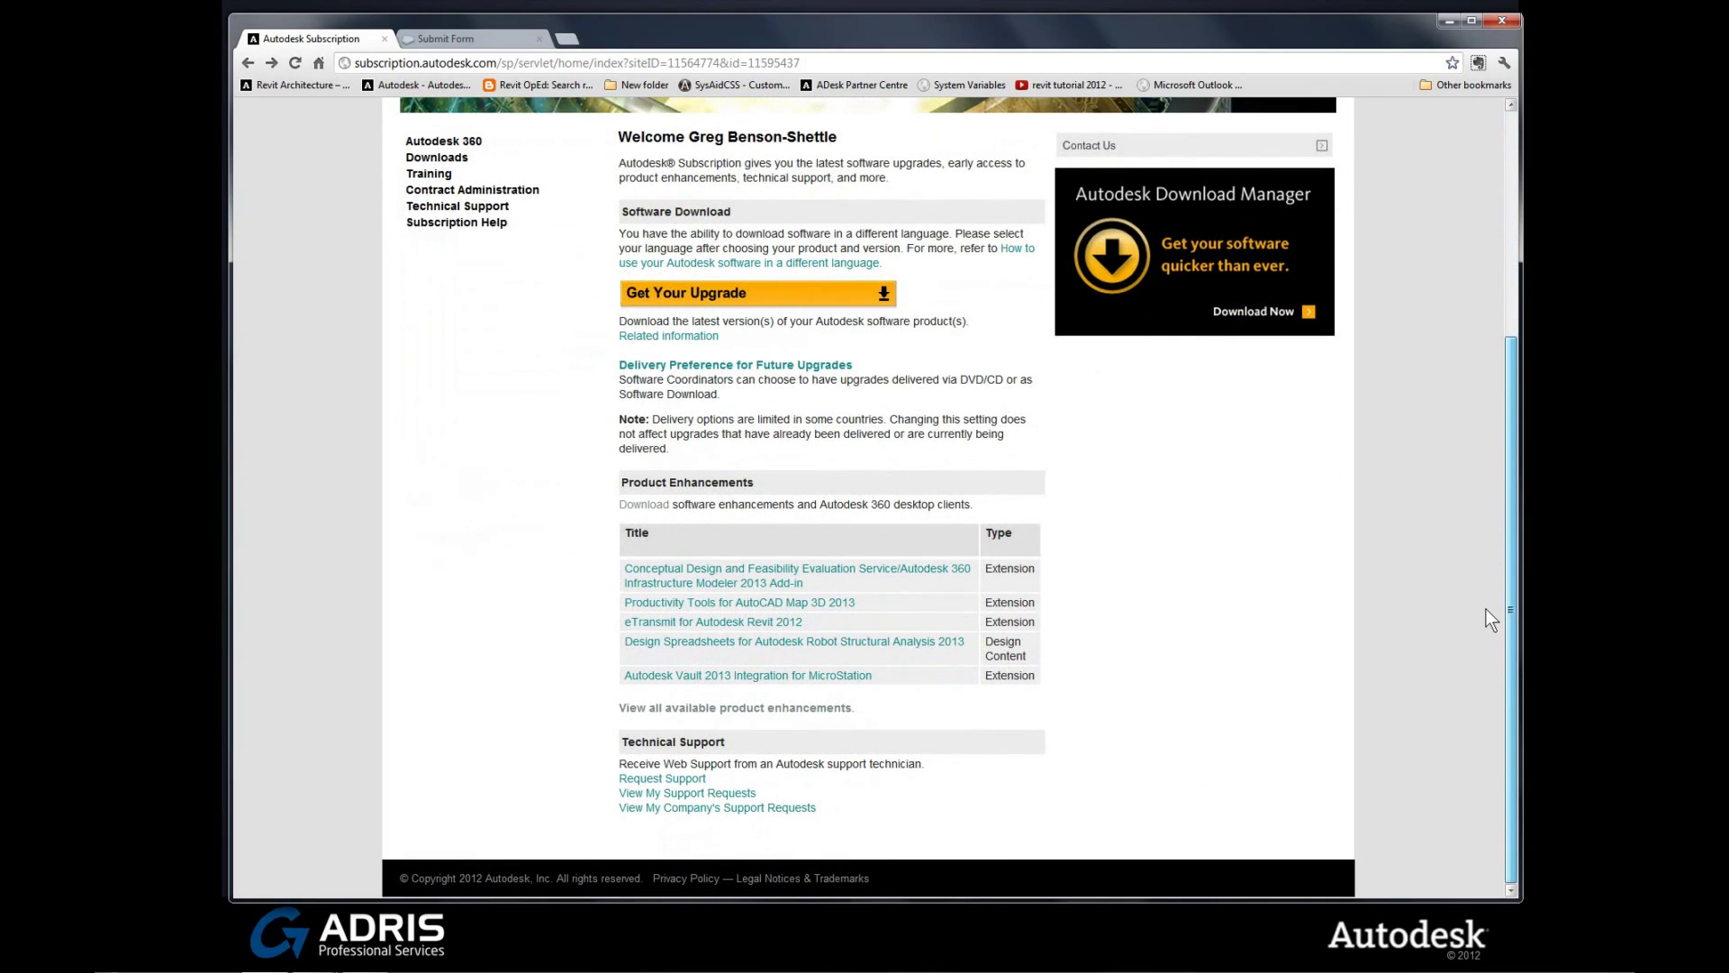
{"action": "scroll", "coordinate": [1484, 573], "scroll_direction": "up", "scroll_amount": 3}
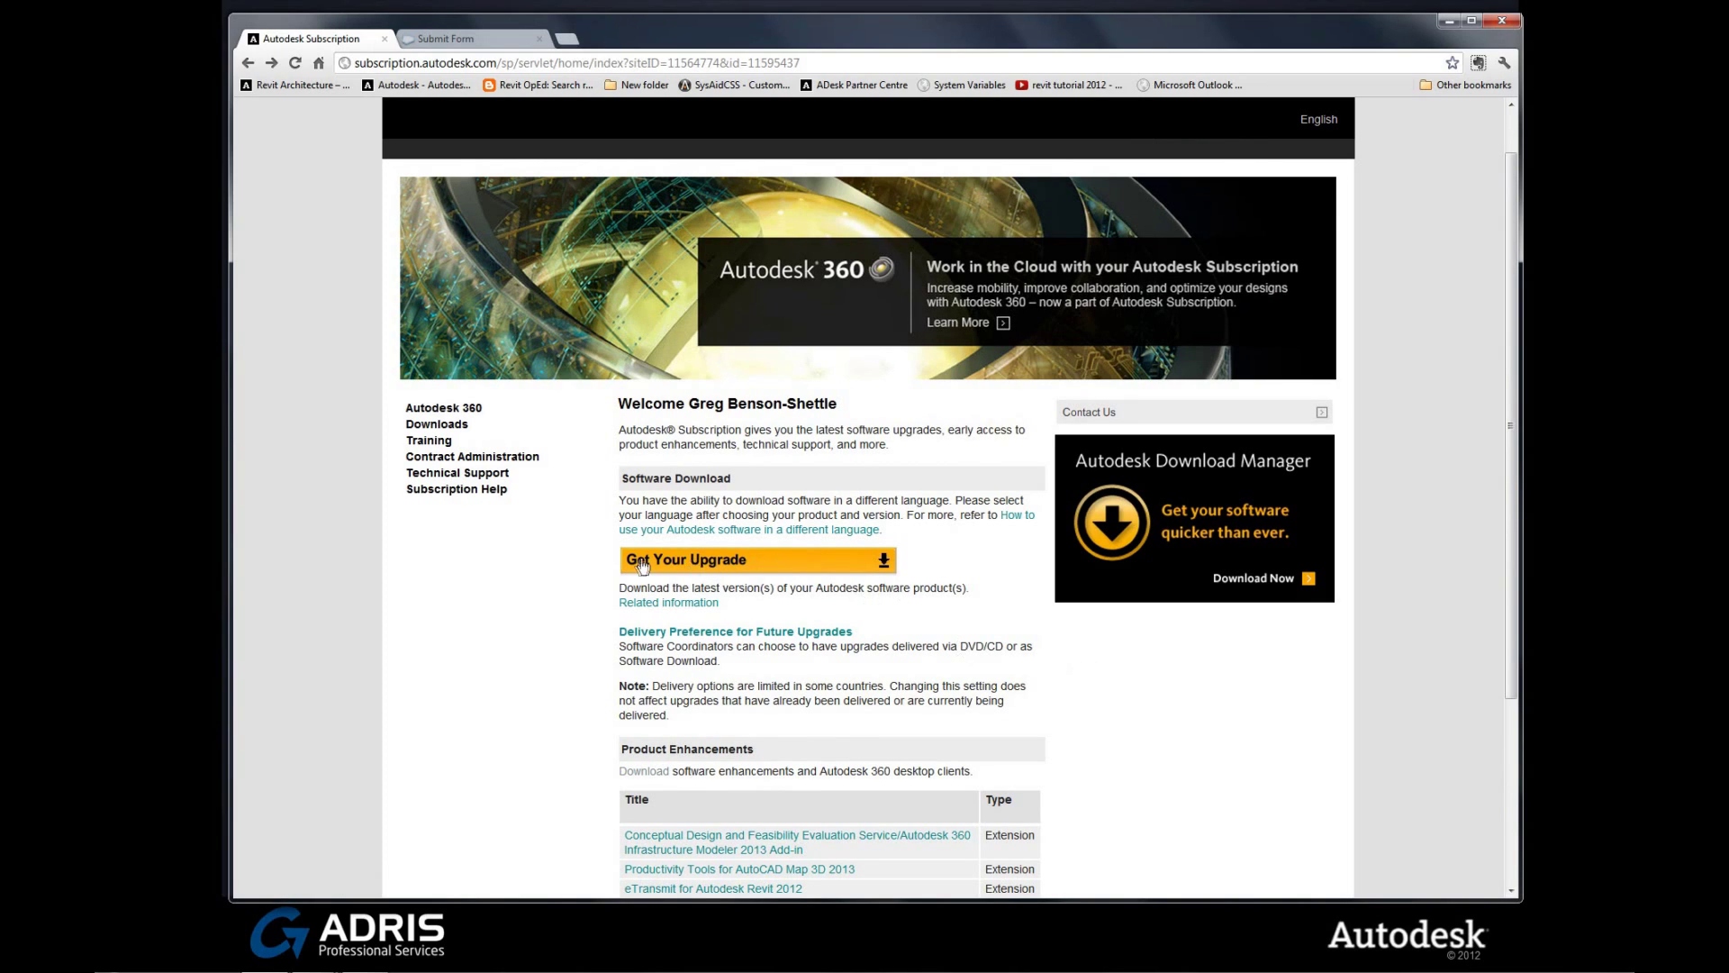
{"action": "left_click", "coordinate": [729, 563]}
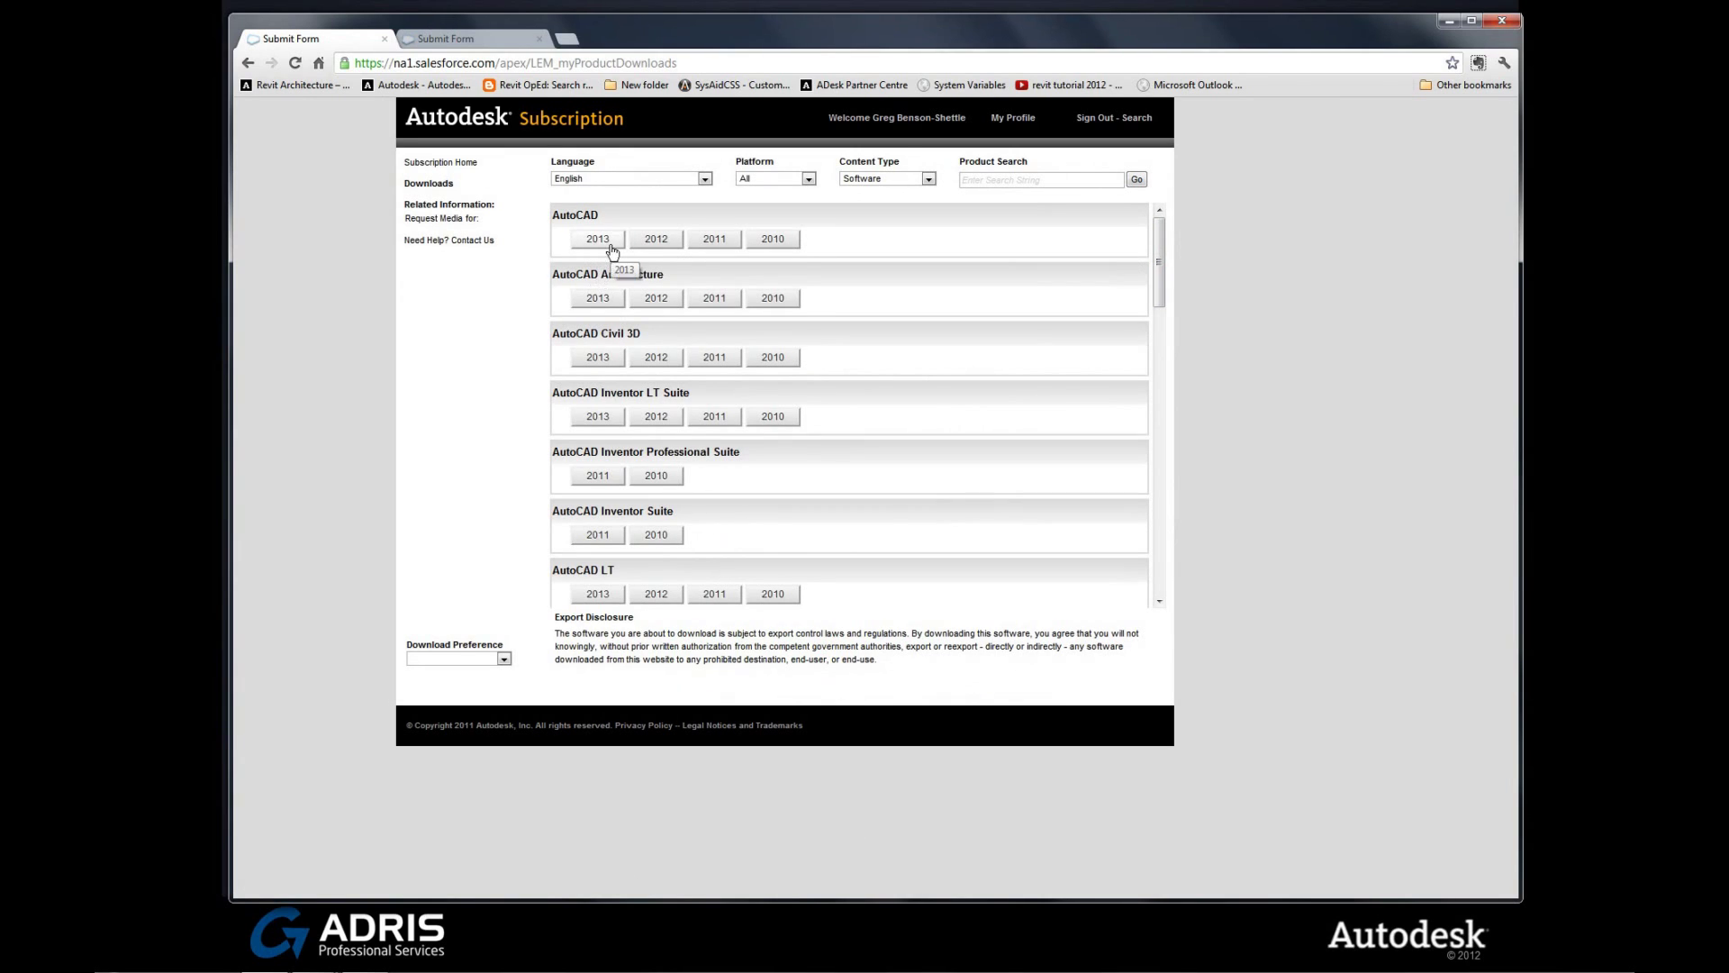
{"action": "left_click_drag", "start_coordinate": [1159, 267], "coordinate": [1154, 296]}
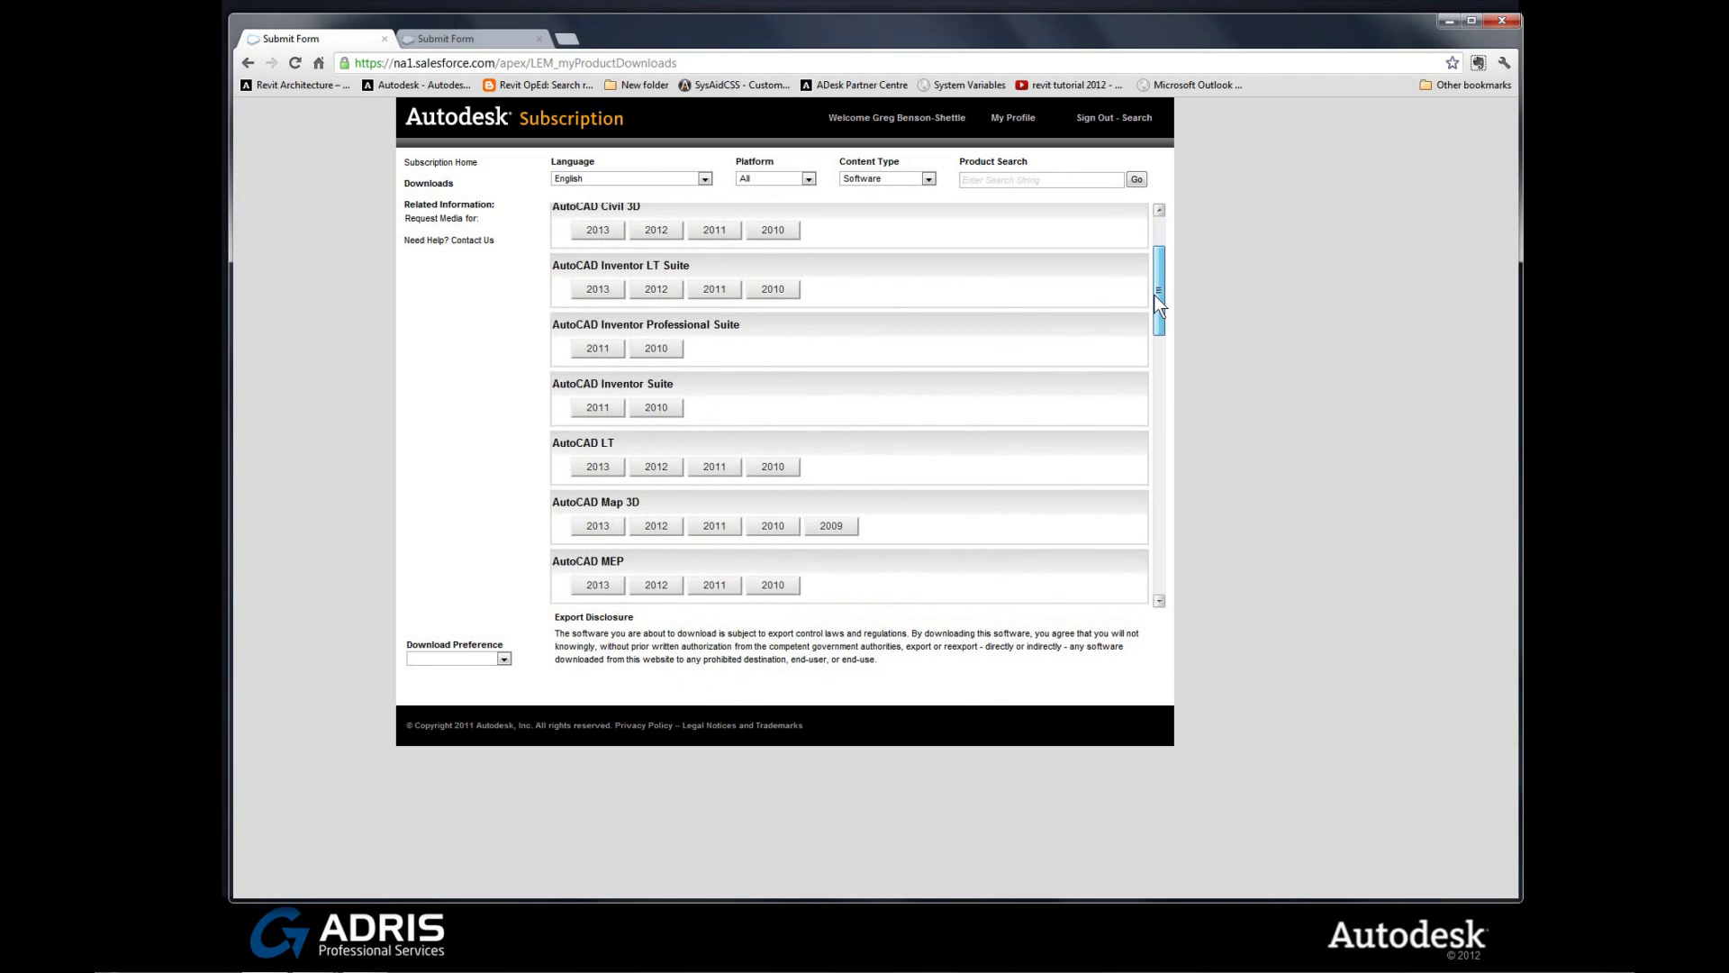
{"action": "left_click_drag", "start_coordinate": [1154, 295], "coordinate": [1158, 254]}
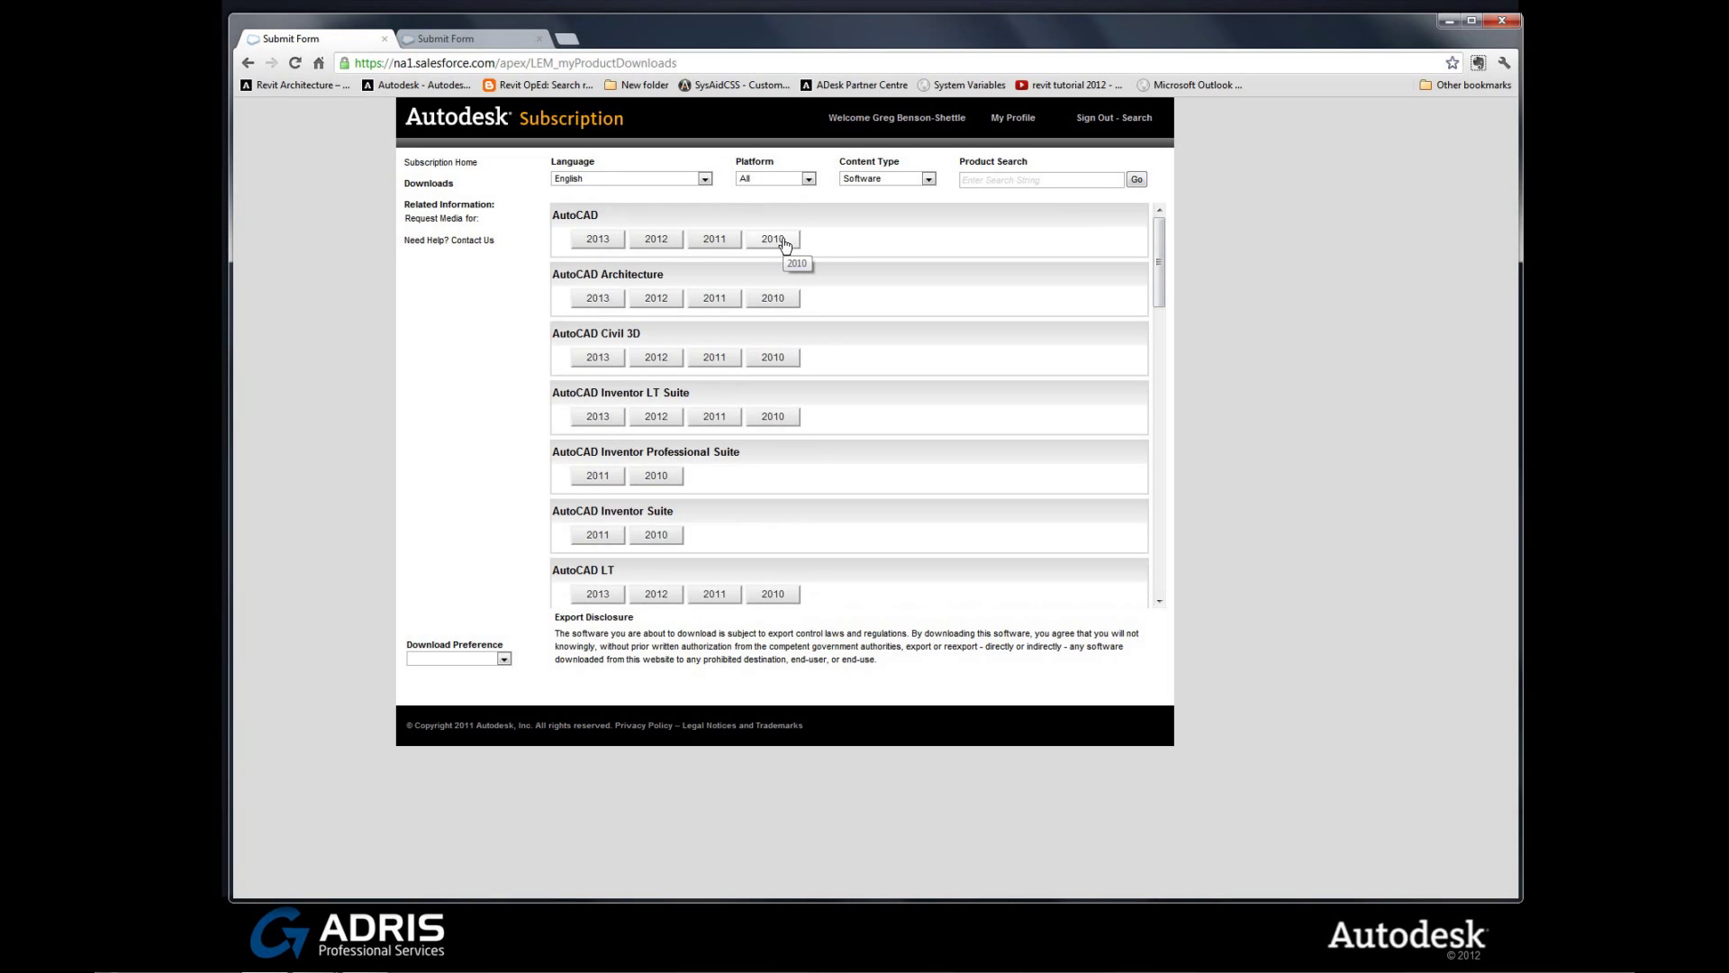
{"action": "left_click_drag", "start_coordinate": [1153, 260], "coordinate": [1161, 428]}
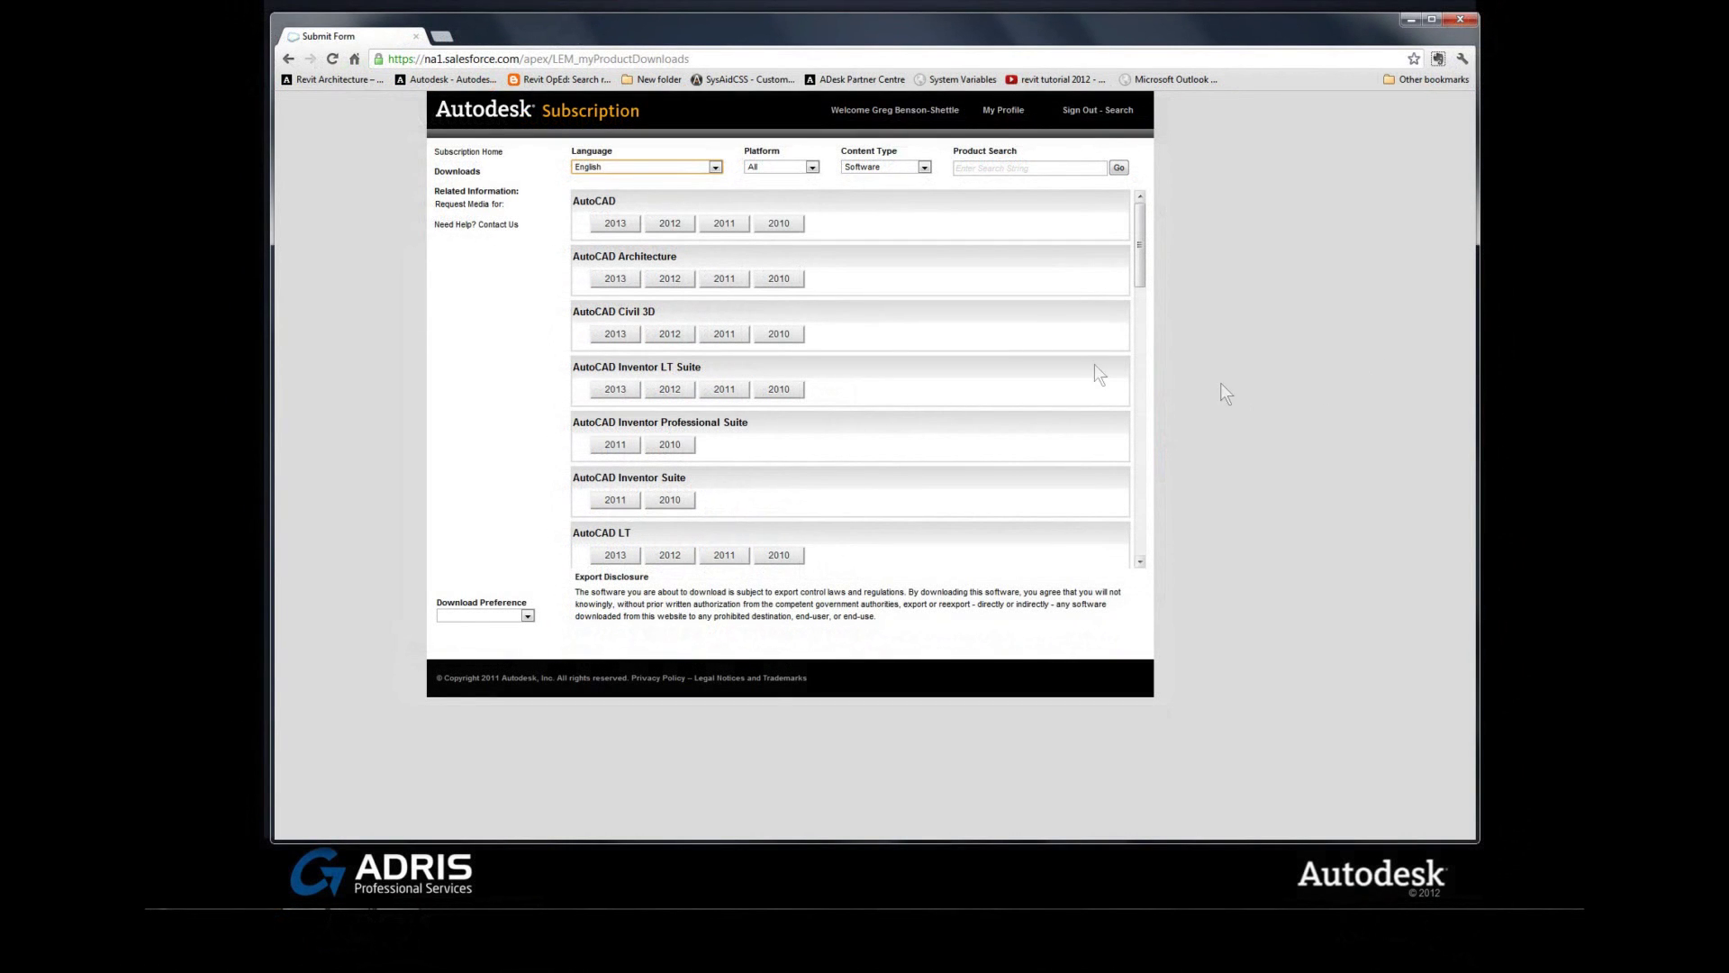
Review the available Language, Platform and Content Type filter options for the product downloads without changing them.
{"action": "left_click", "coordinate": [714, 167]}
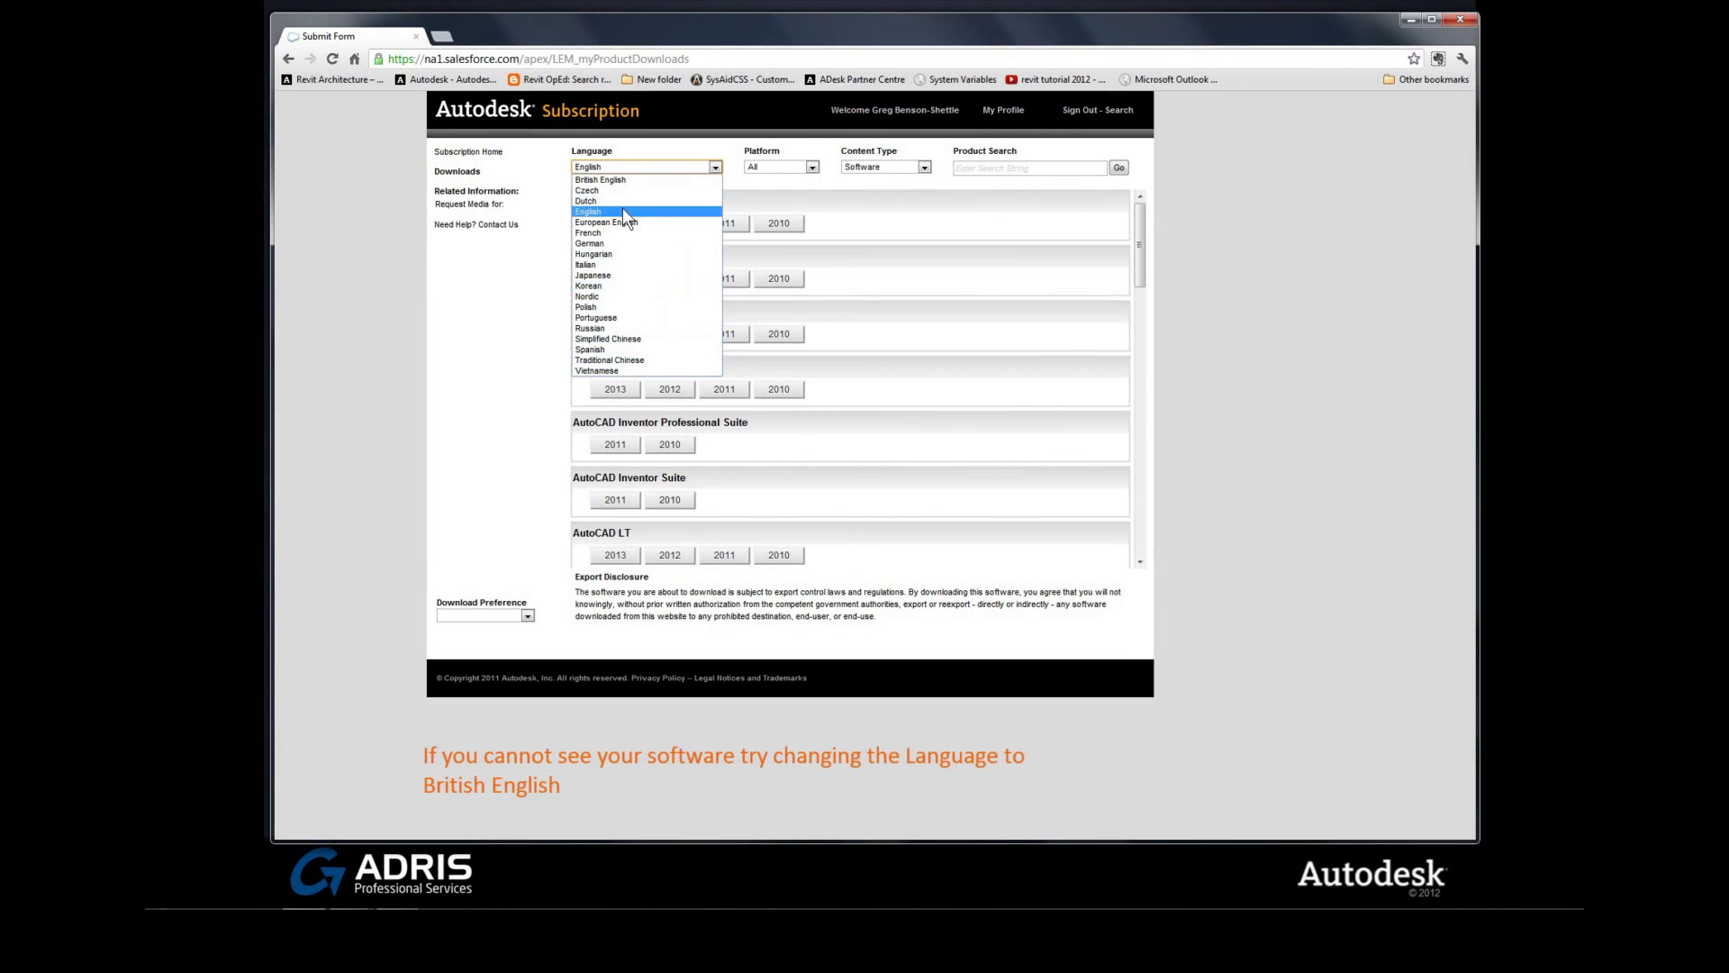
{"action": "left_click", "coordinate": [671, 148]}
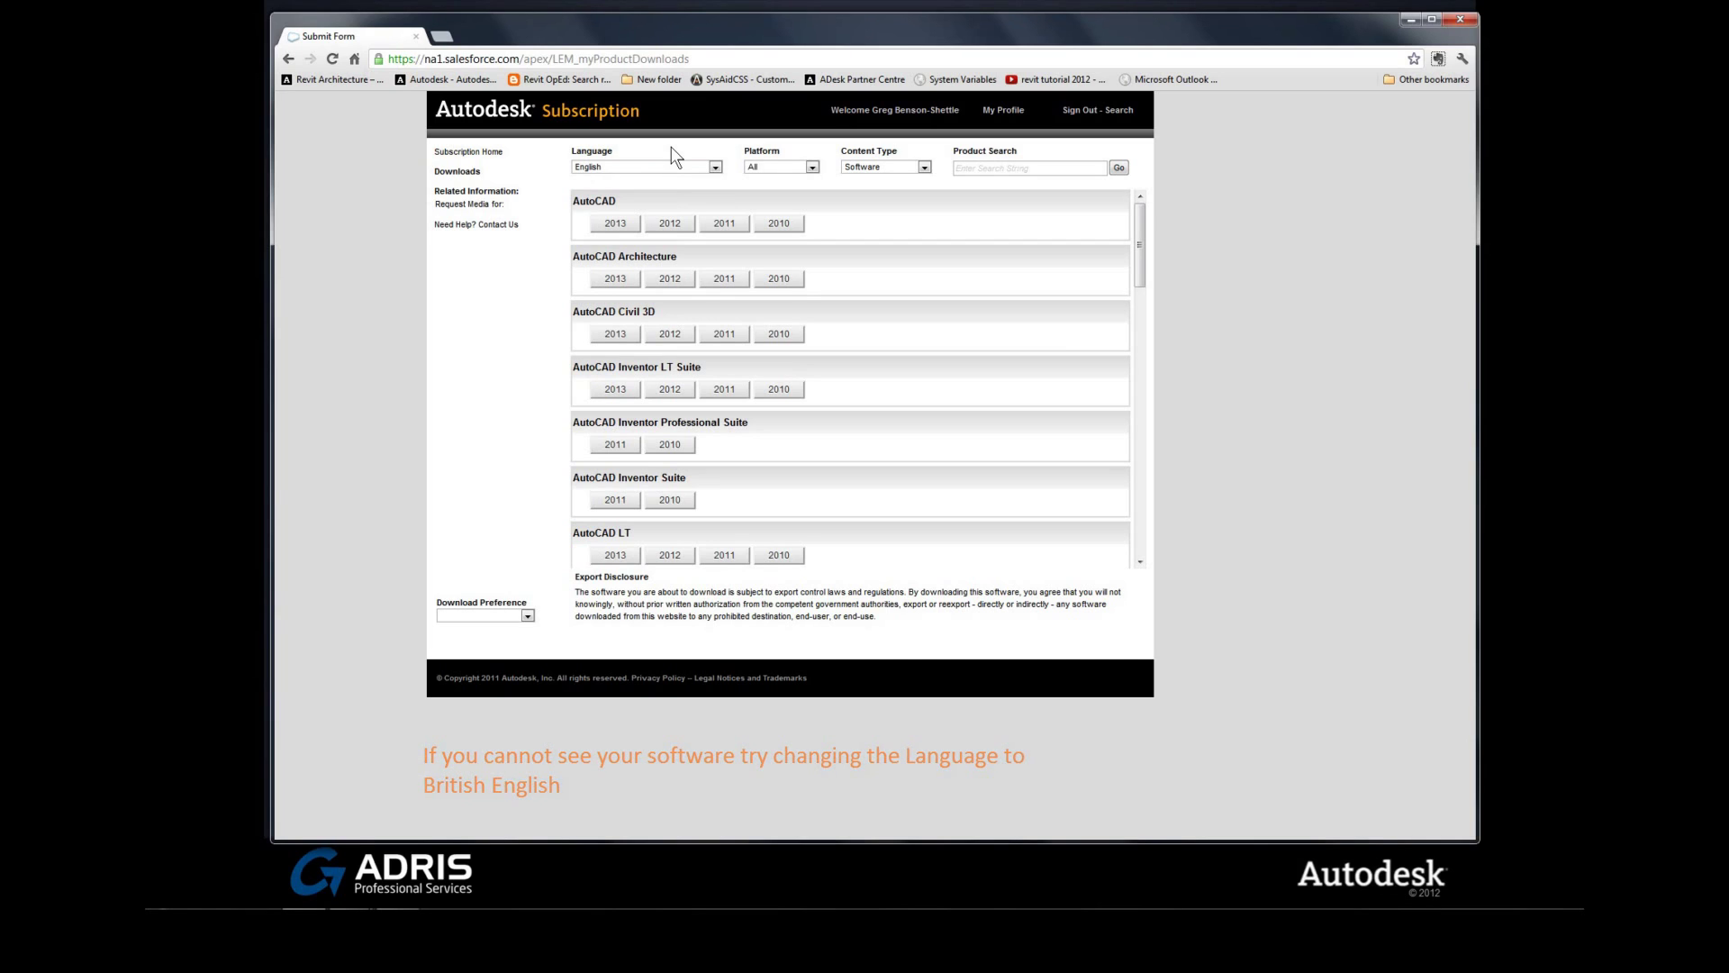
{"action": "left_click", "coordinate": [812, 168]}
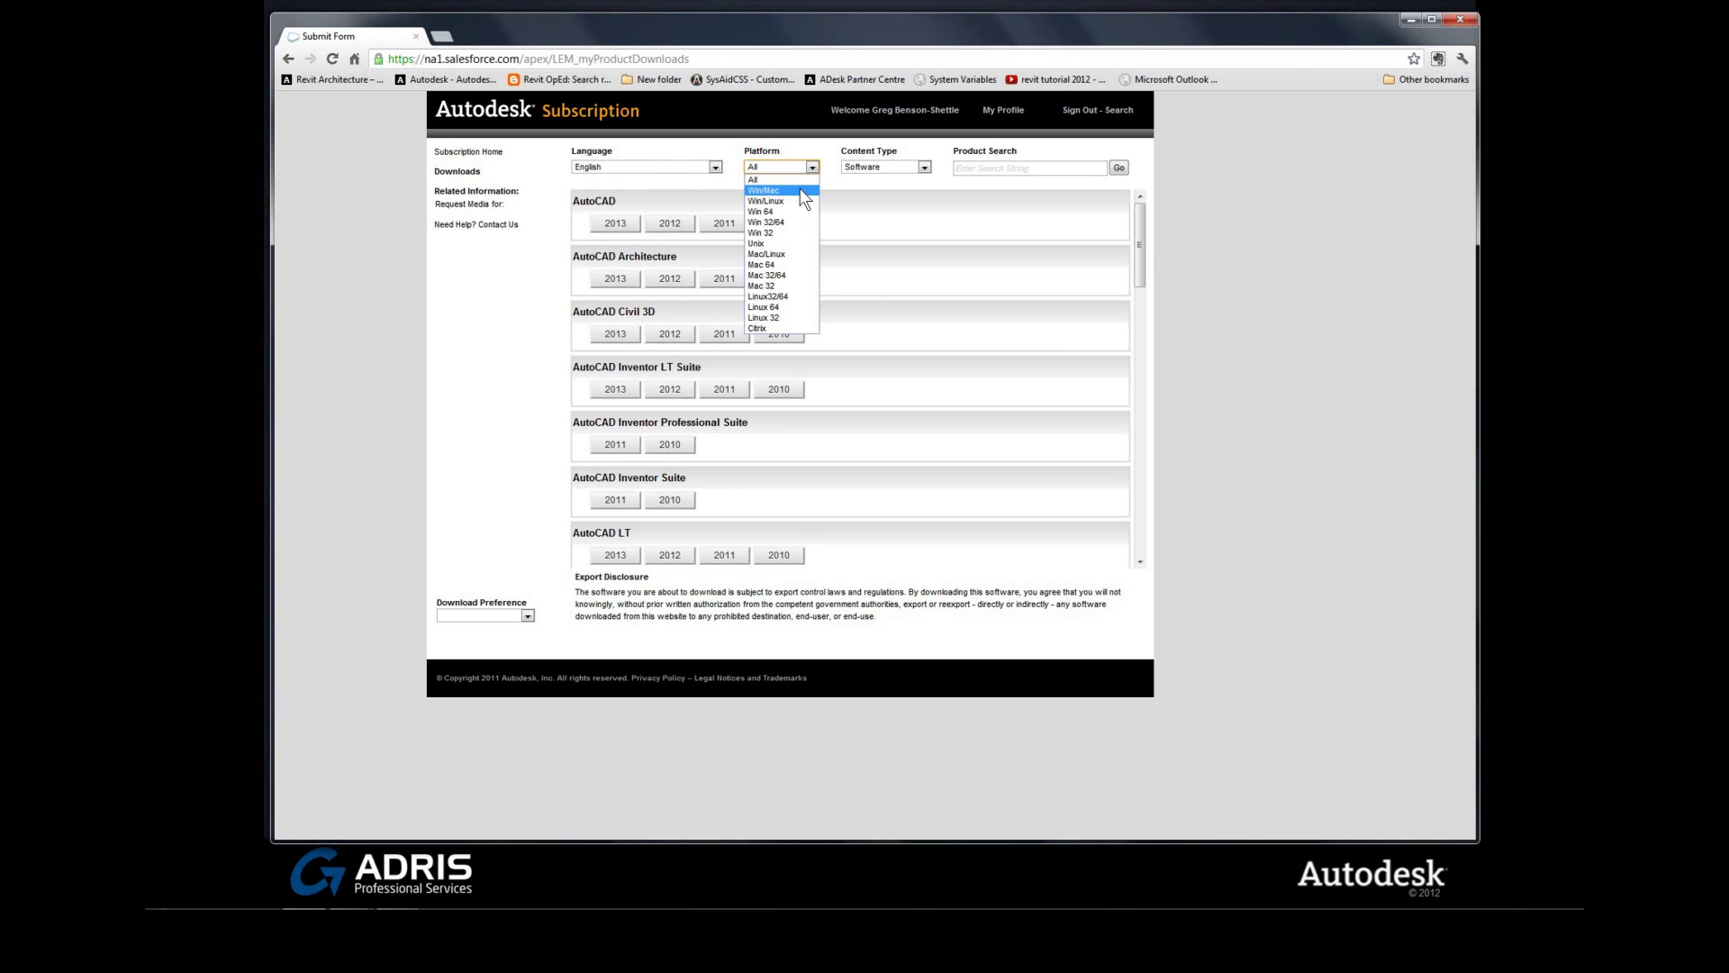
{"action": "left_click", "coordinate": [824, 146]}
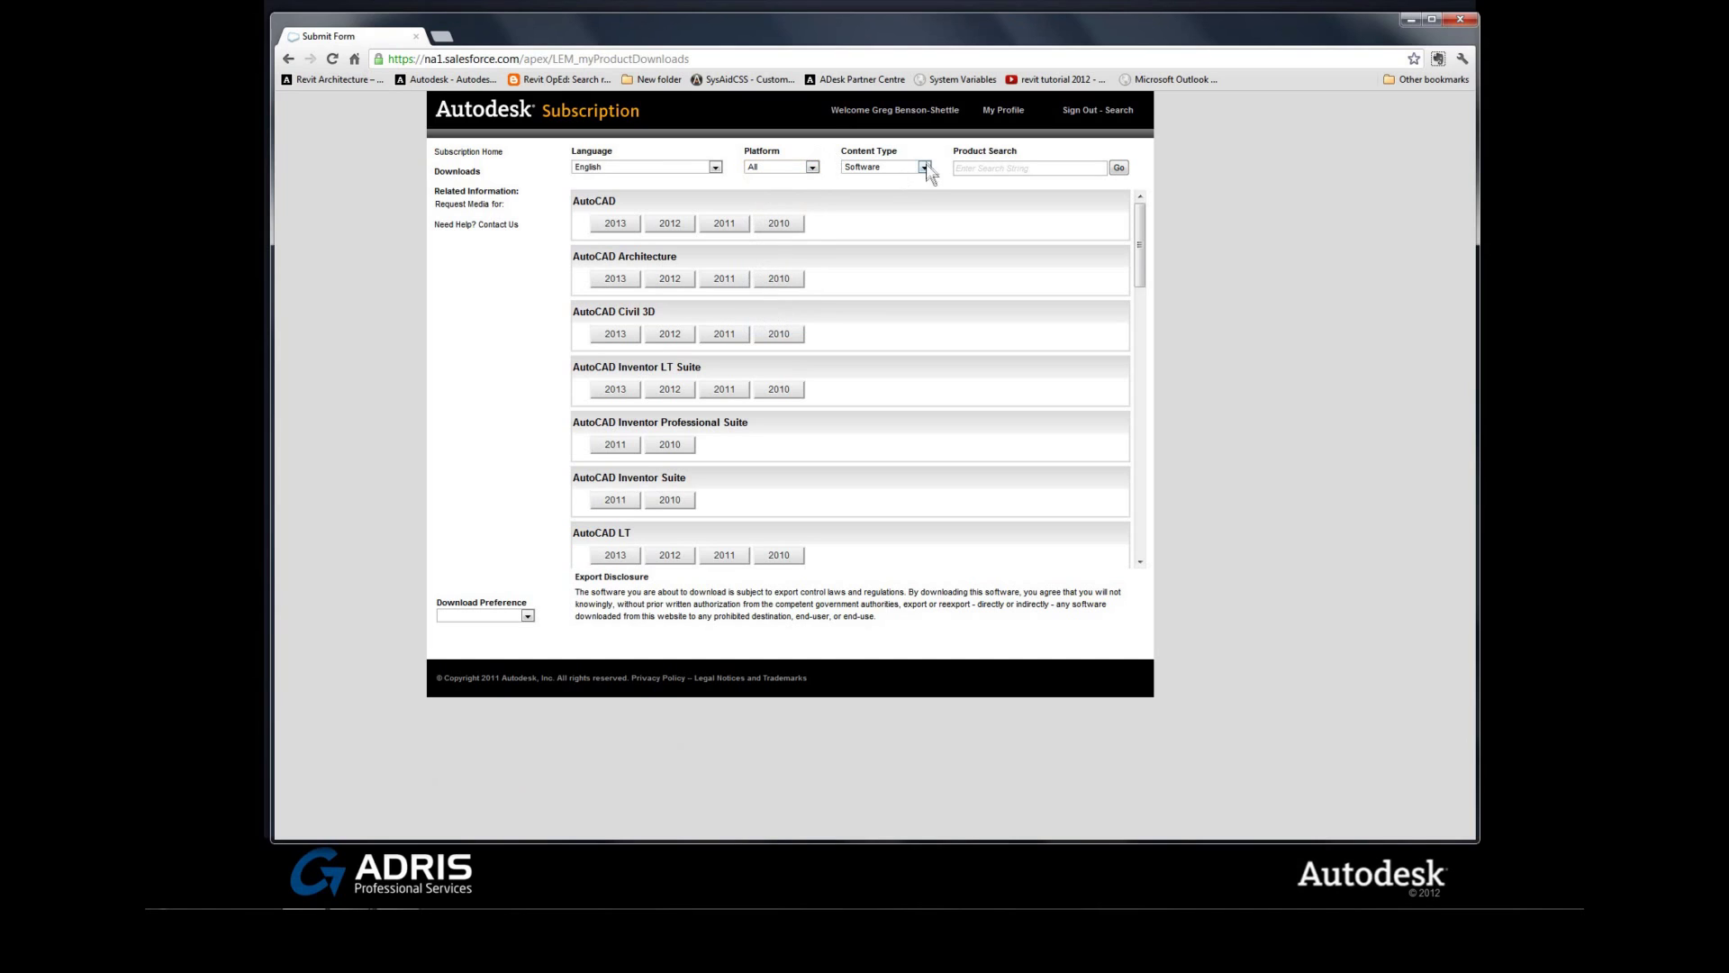
{"action": "left_click", "coordinate": [925, 168]}
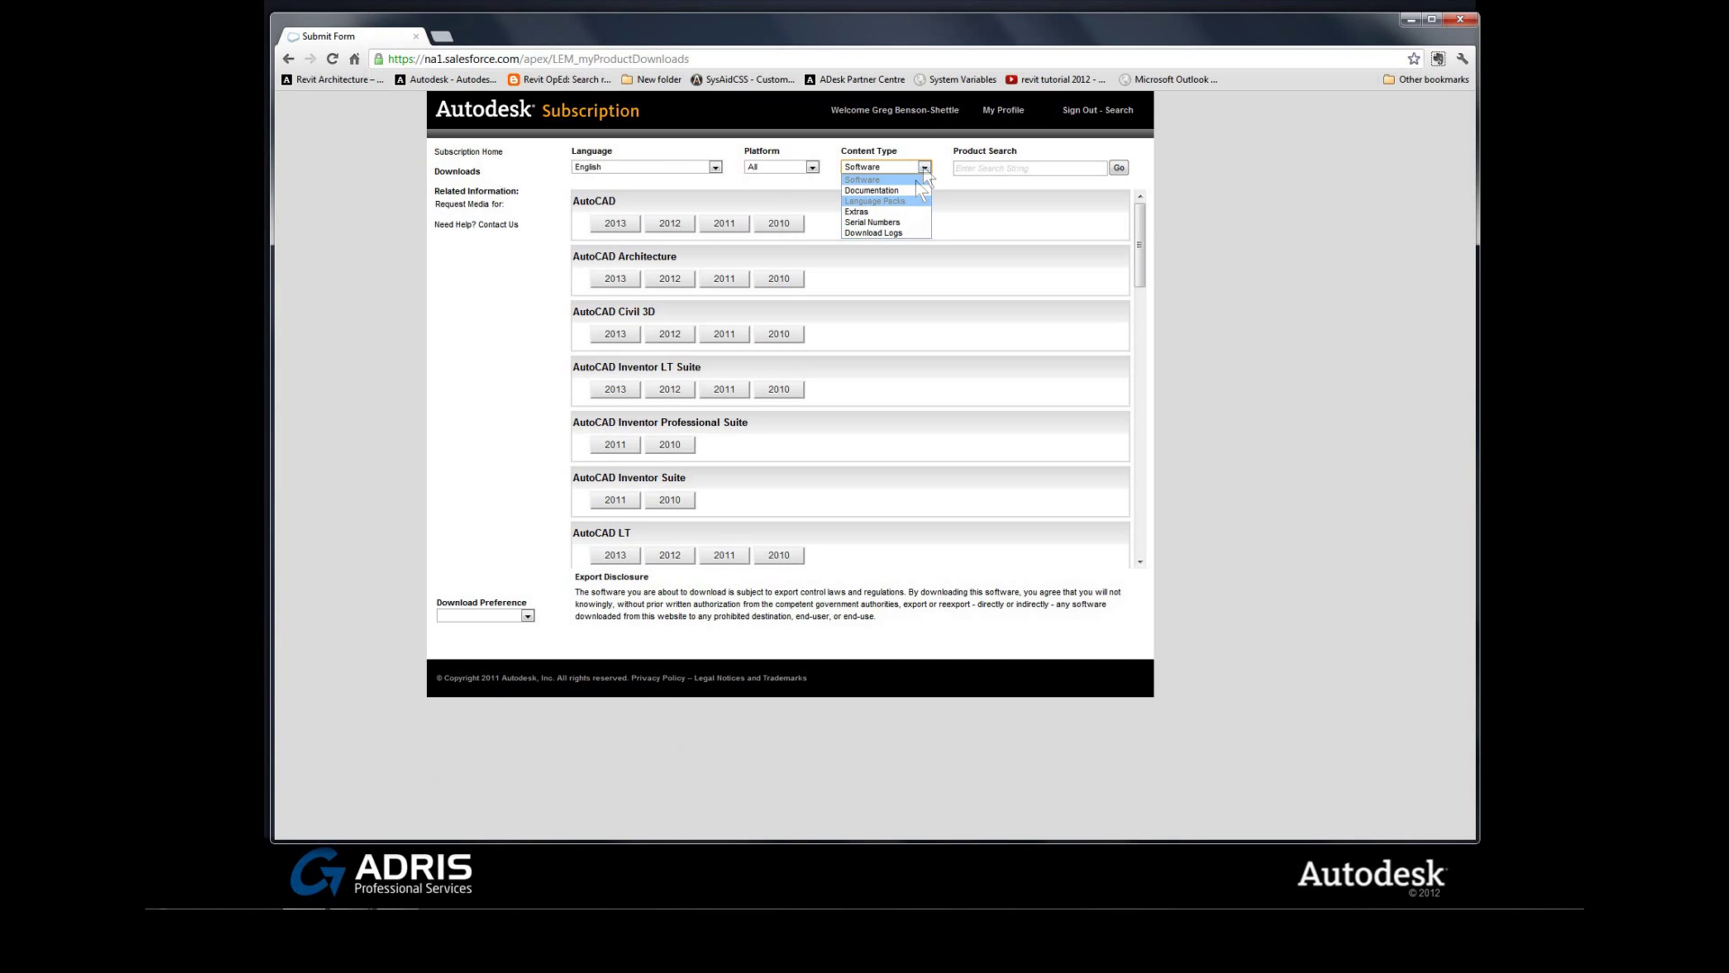
{"action": "left_click", "coordinate": [926, 148]}
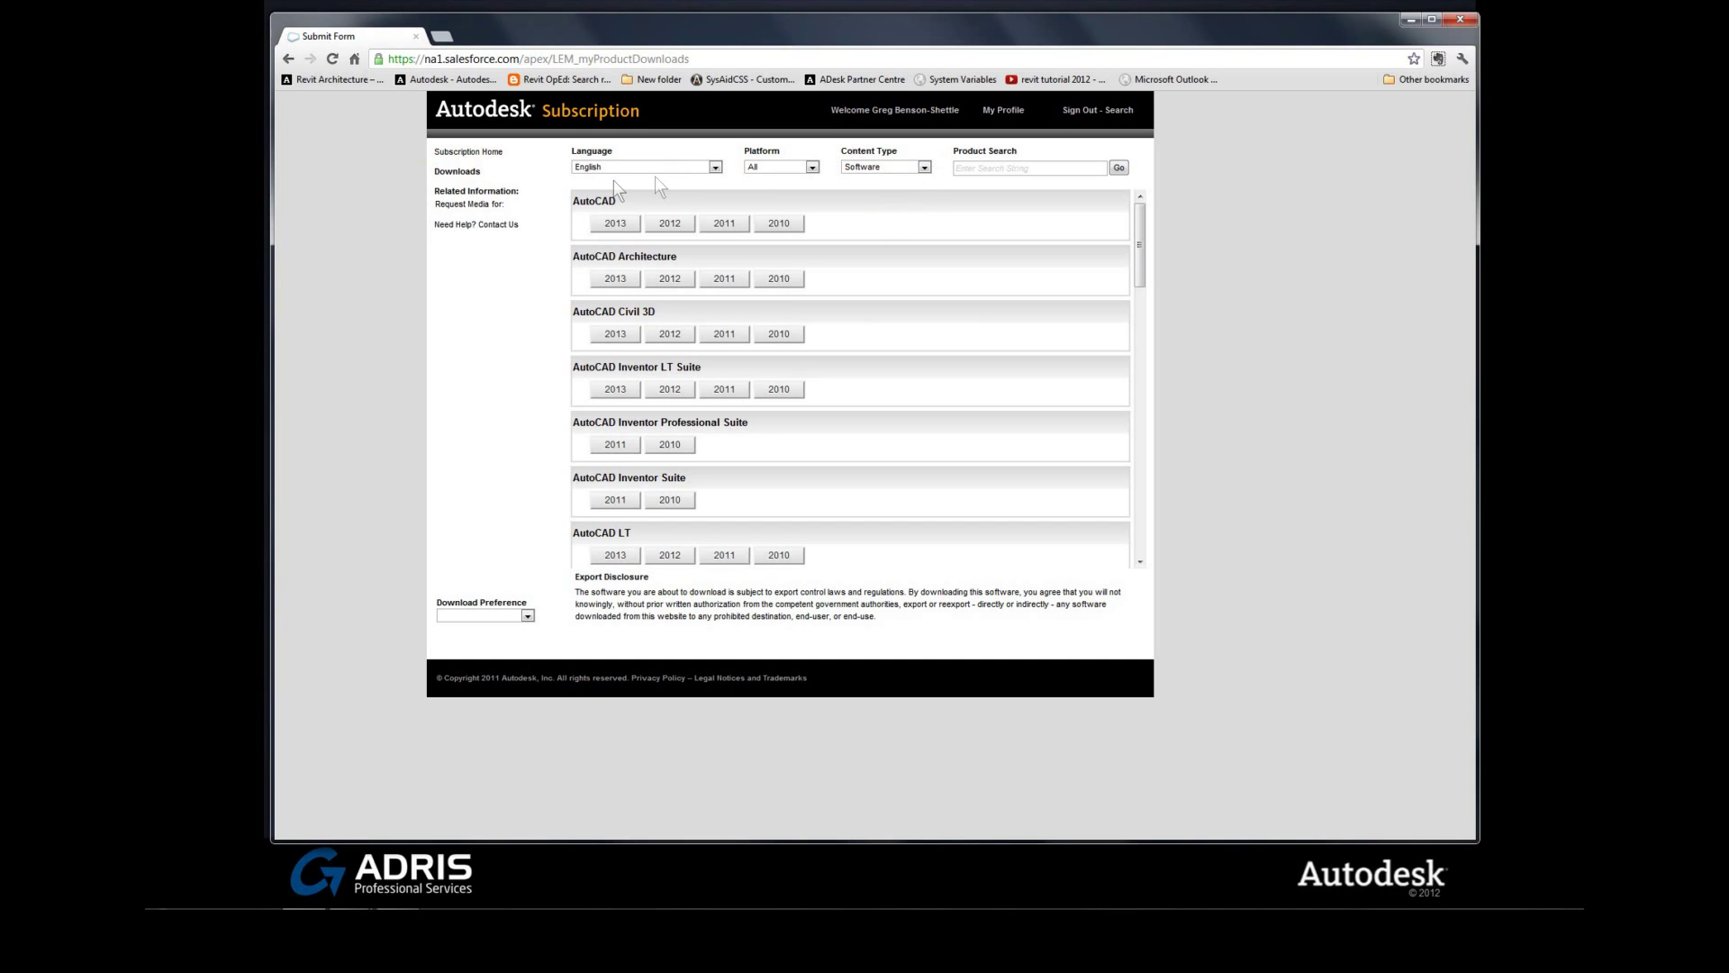
Return to the Subscription home page and view the full list of product enhancement downloads.
{"action": "left_click", "coordinate": [466, 153]}
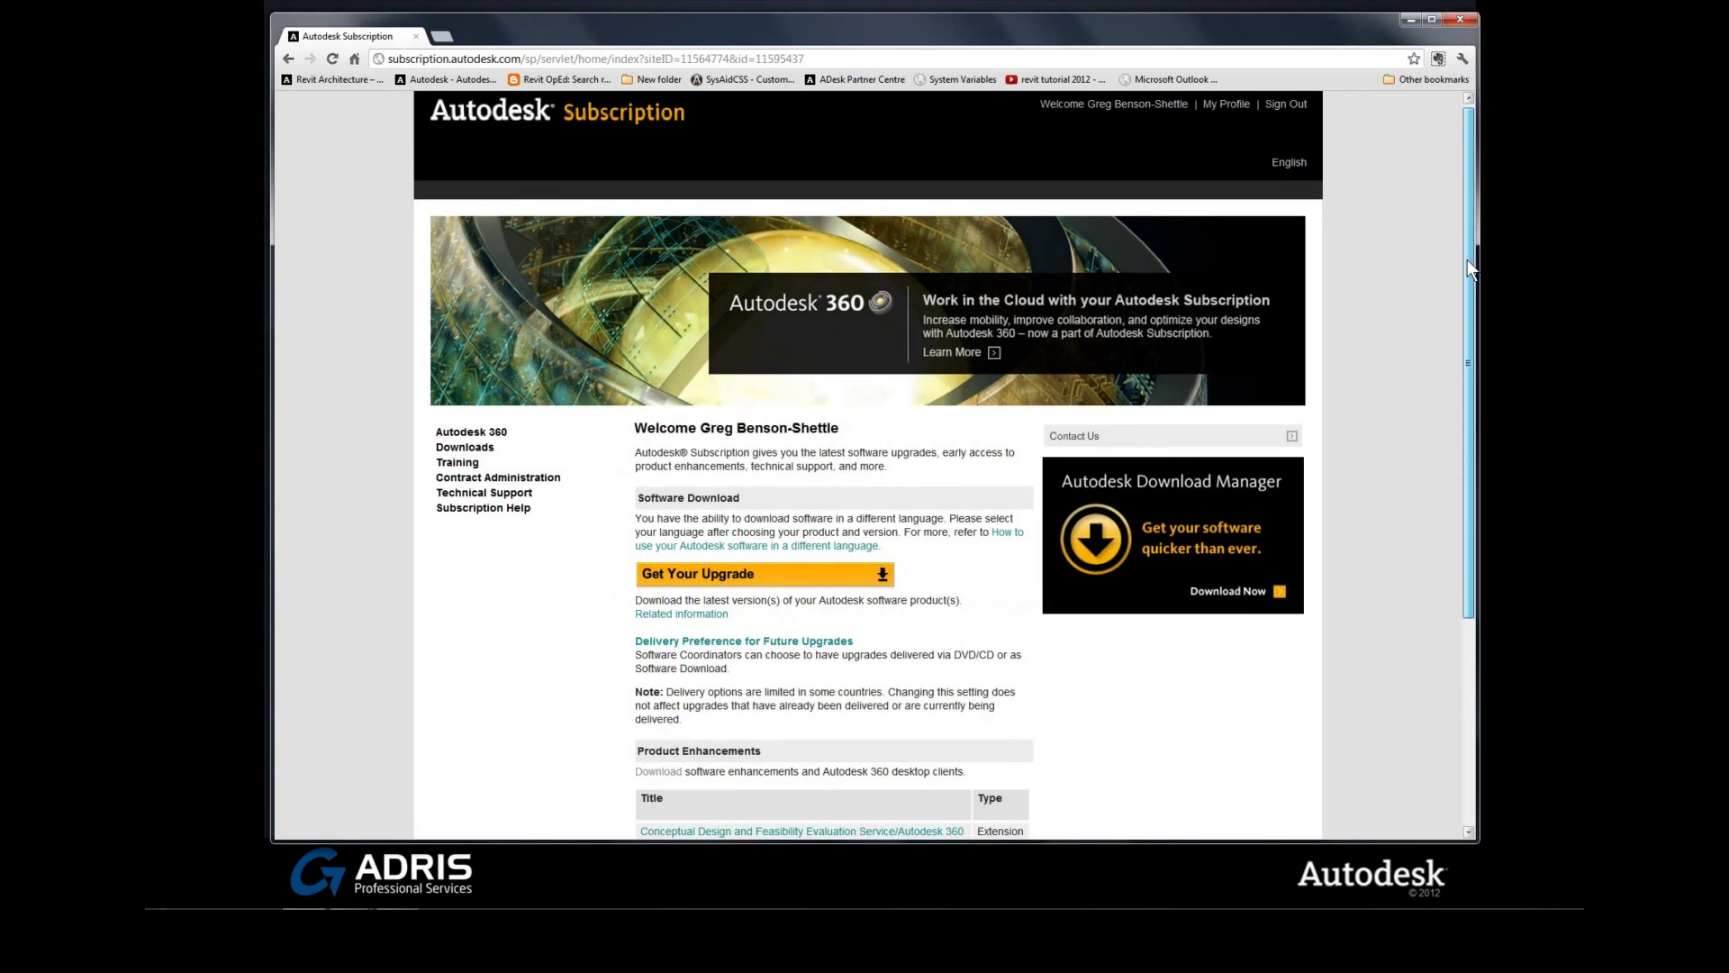
{"action": "left_click_drag", "start_coordinate": [1469, 262], "coordinate": [1472, 470]}
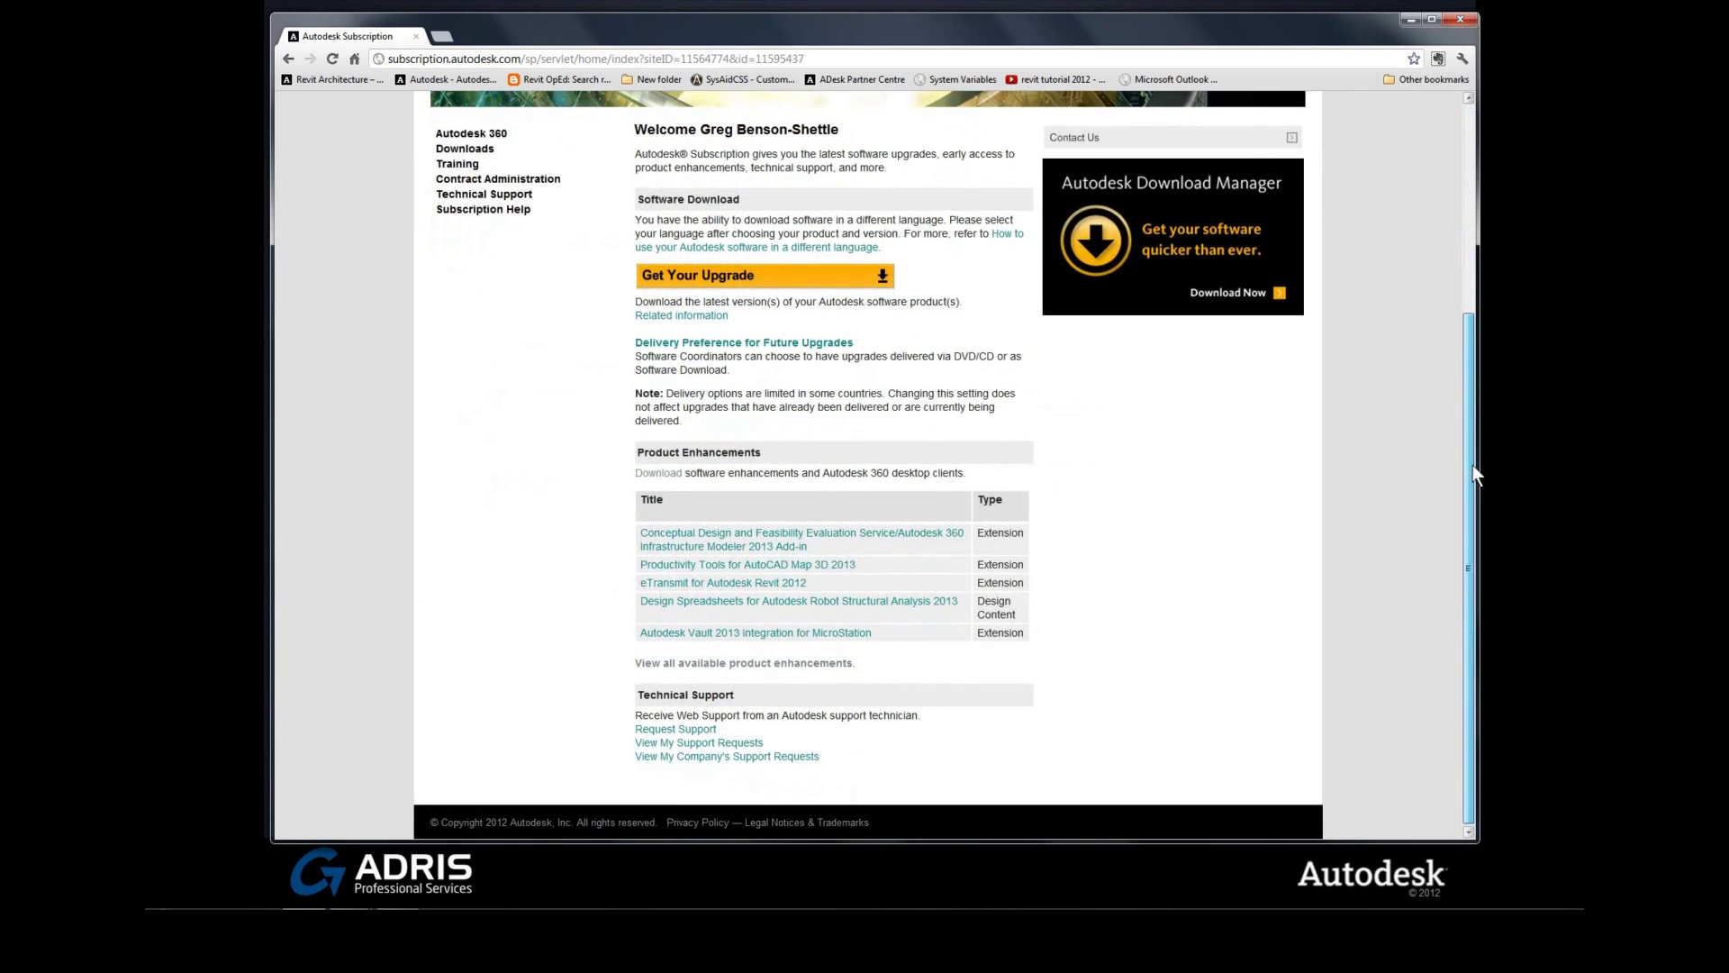
{"action": "left_click", "coordinate": [663, 479]}
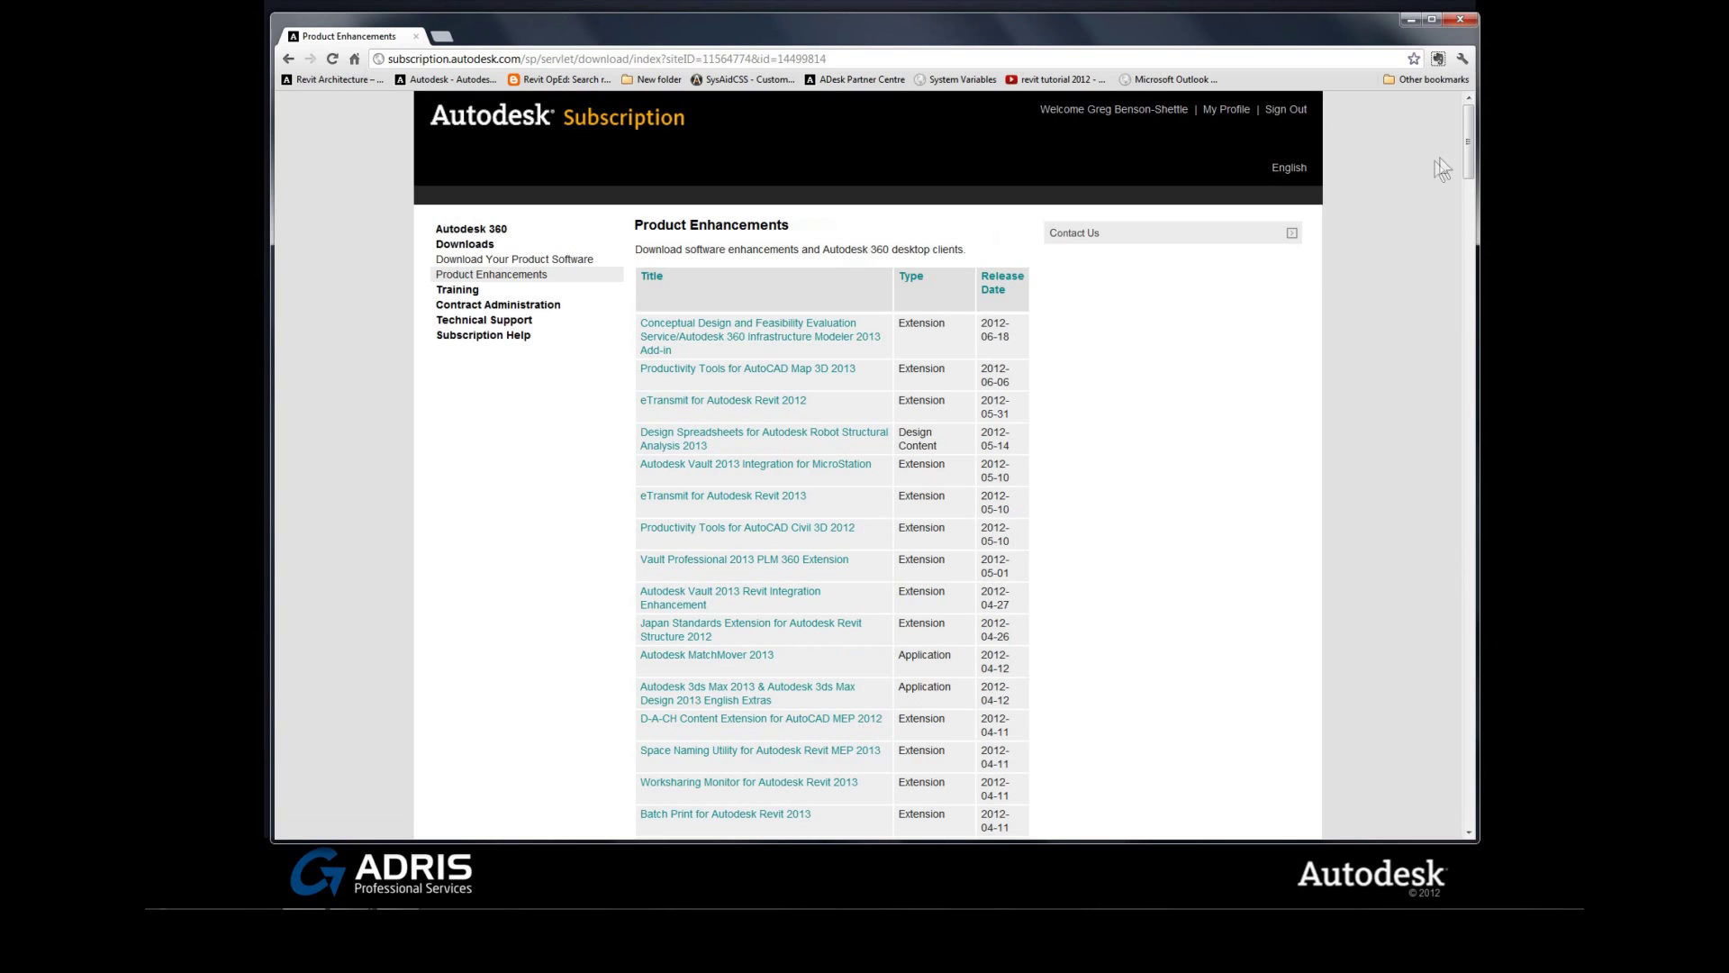
{"action": "mouse_move", "coordinate": [1468, 144]}
{"action": "left_mouse_down"}
{"action": "mouse_move", "coordinate": [1471, 744]}
{"action": "mouse_move", "coordinate": [1468, 126]}
{"action": "left_mouse_up"}
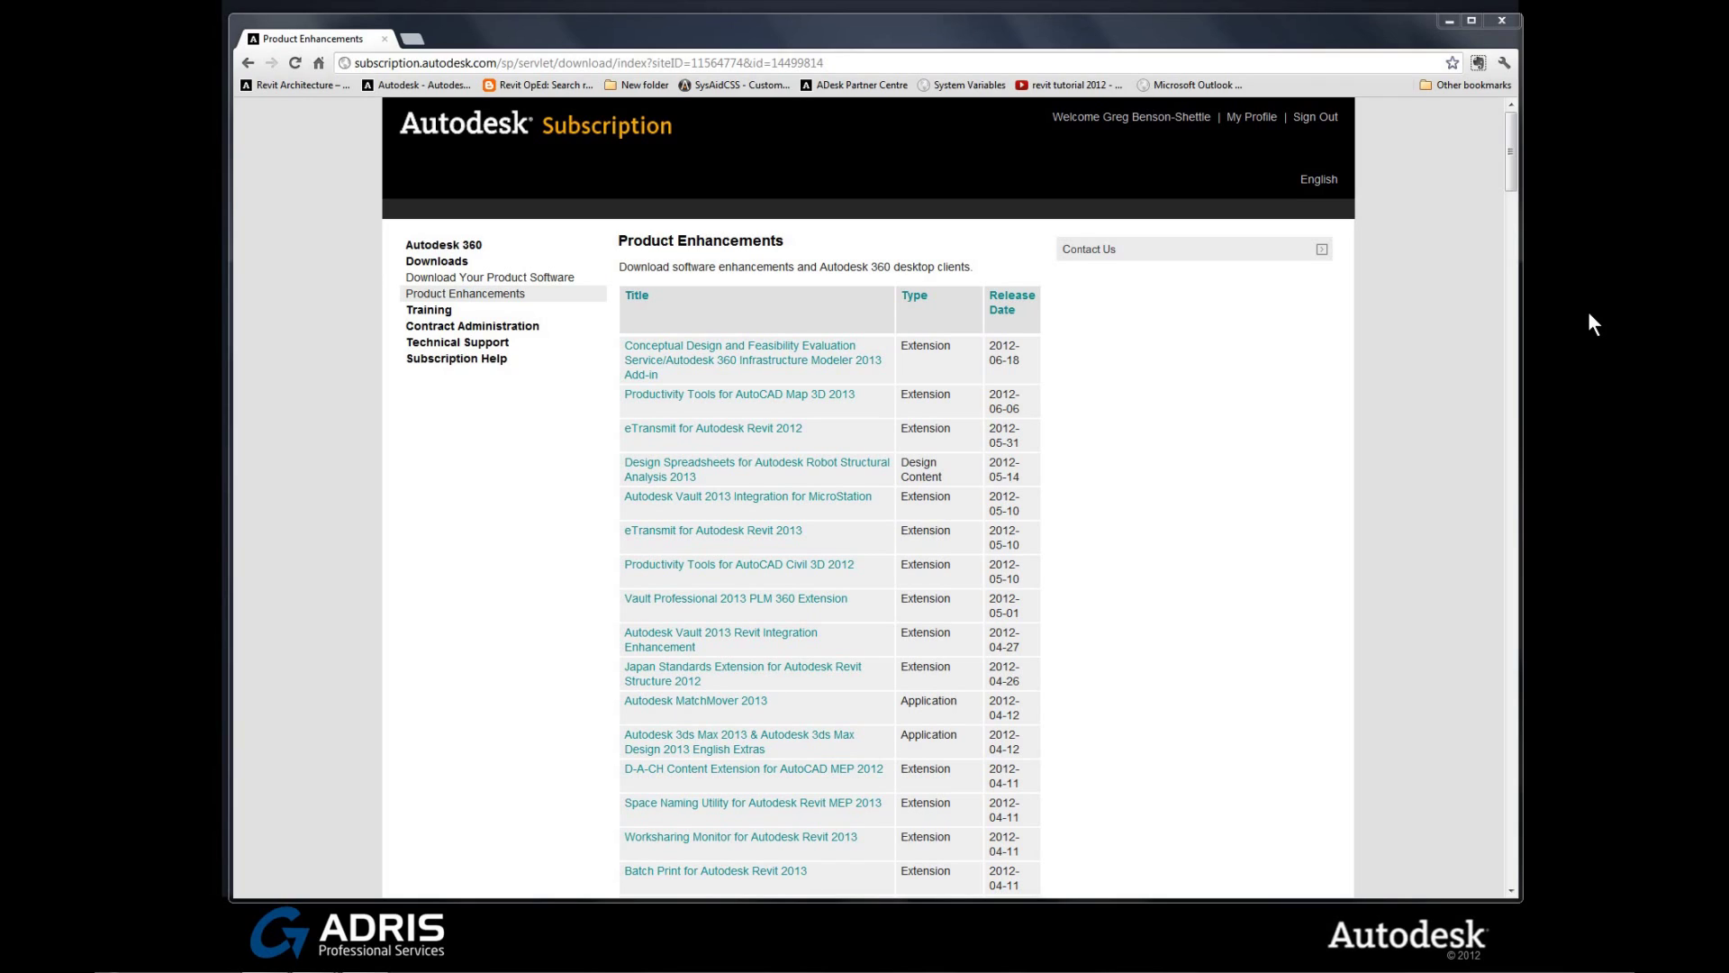
Open Technical Support, review its self-help and web support options, and view the Request Support page.
{"action": "left_click", "coordinate": [478, 344]}
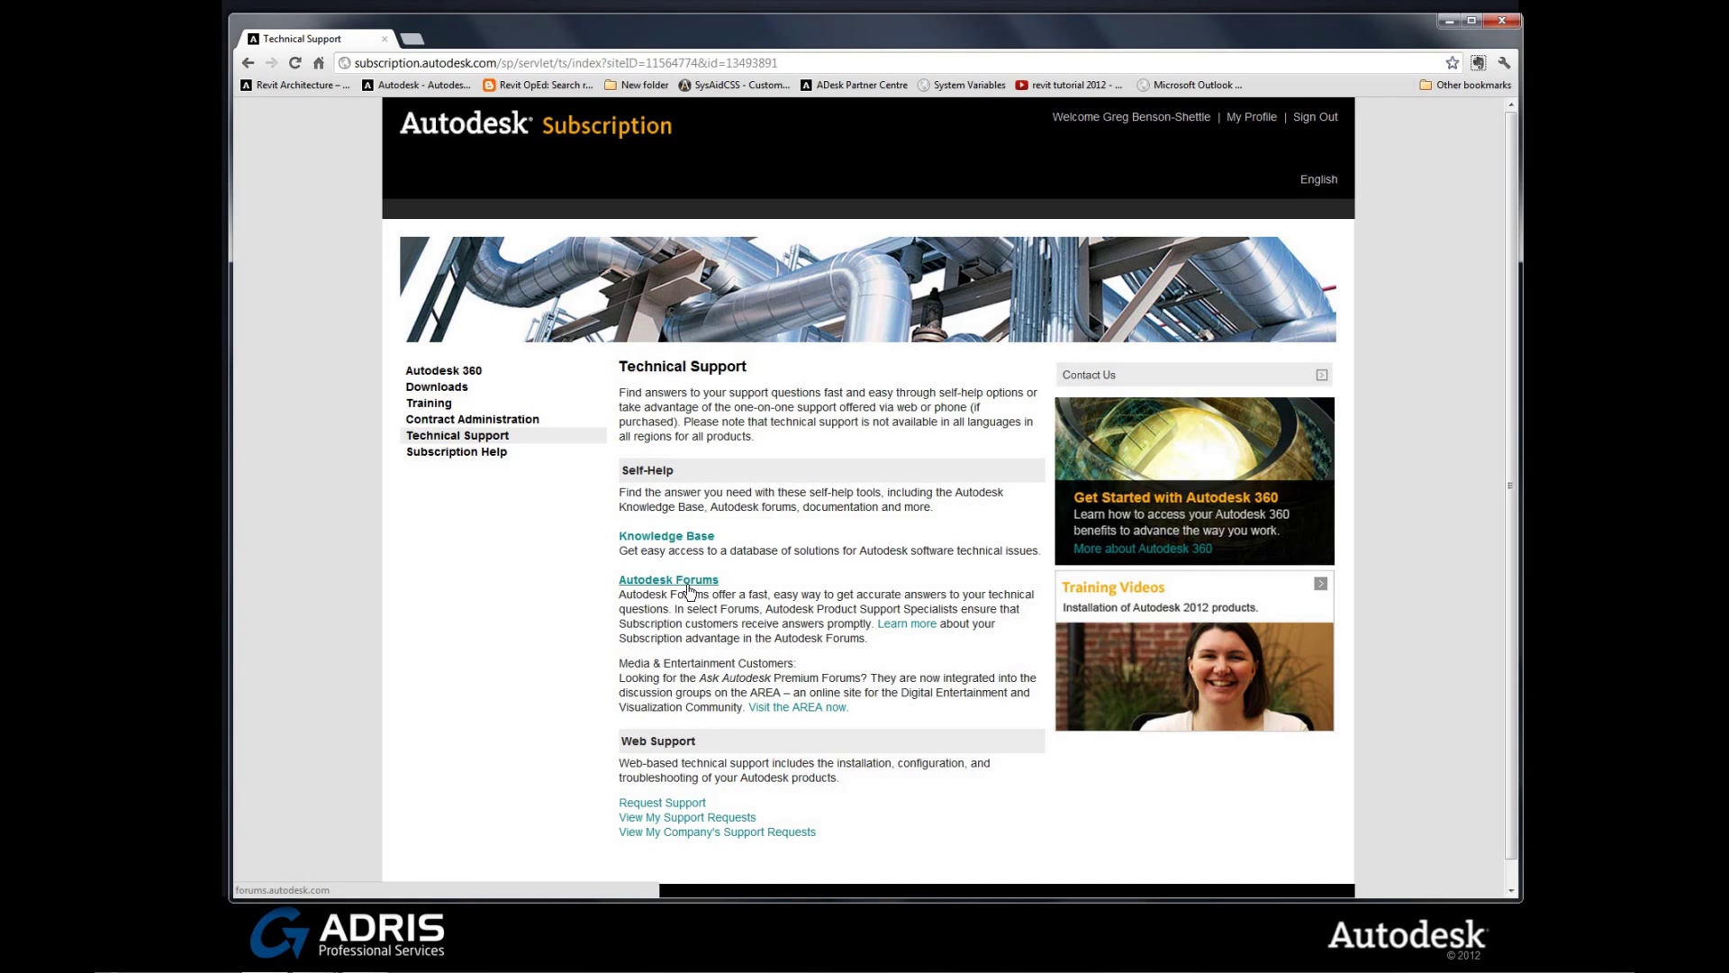
{"action": "scroll", "coordinate": [553, 787], "scroll_direction": "down", "scroll_amount": 1}
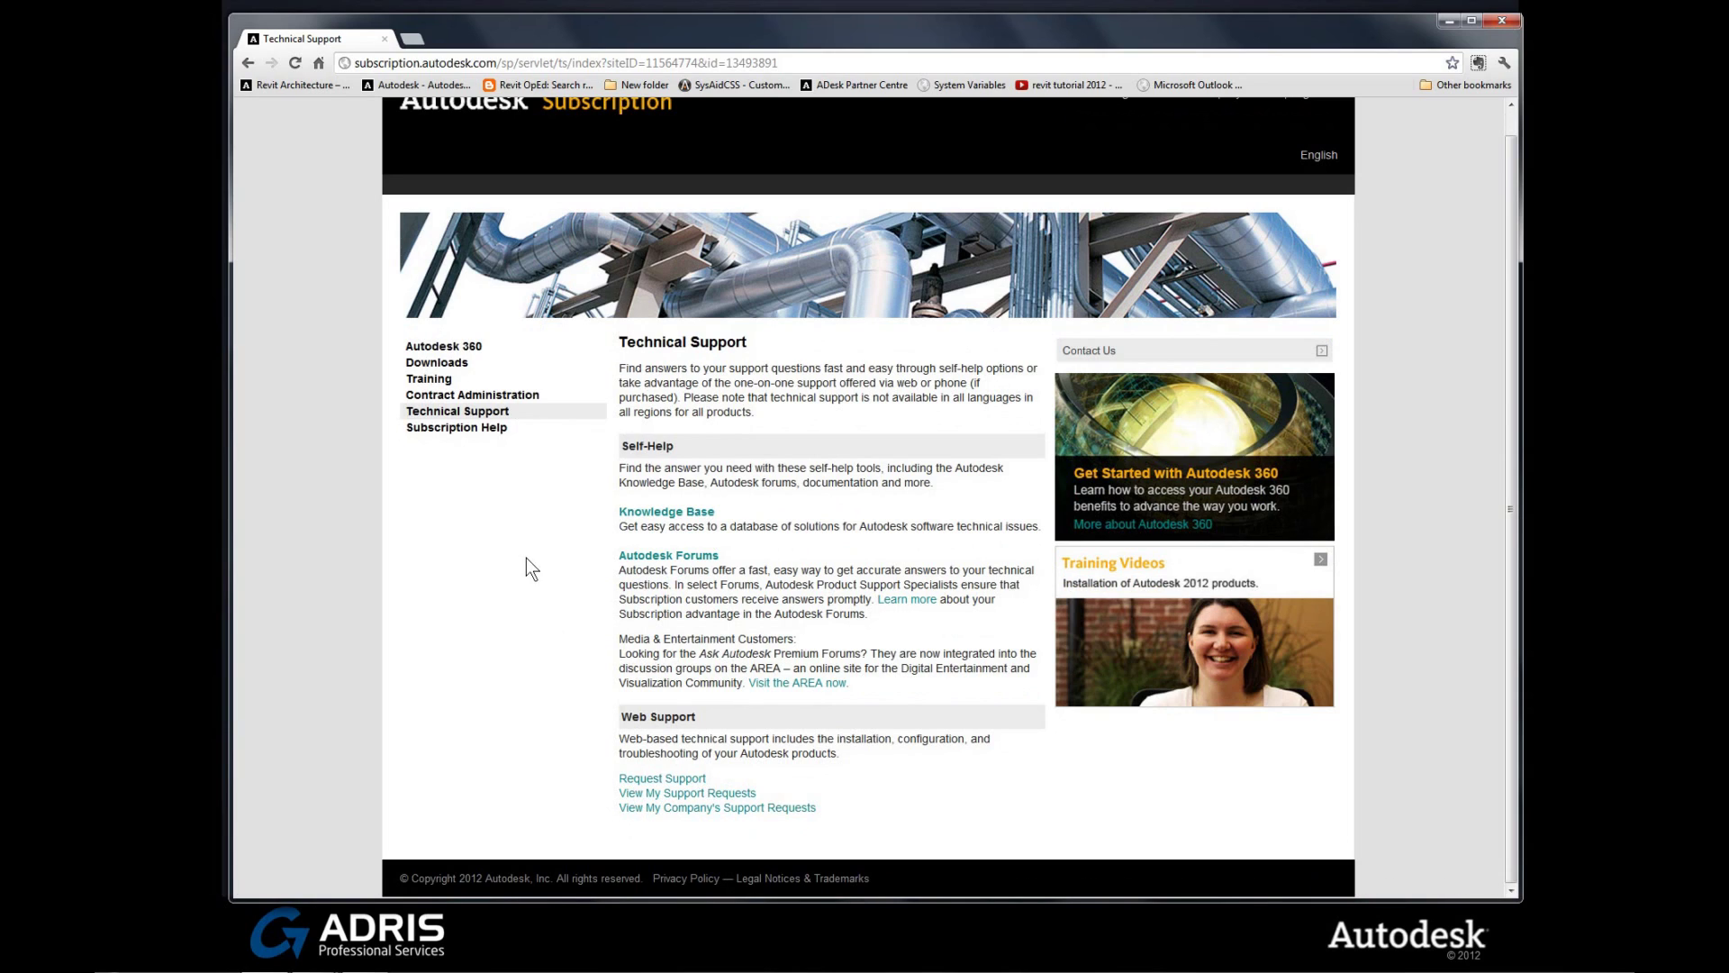
{"action": "left_click", "coordinate": [666, 783]}
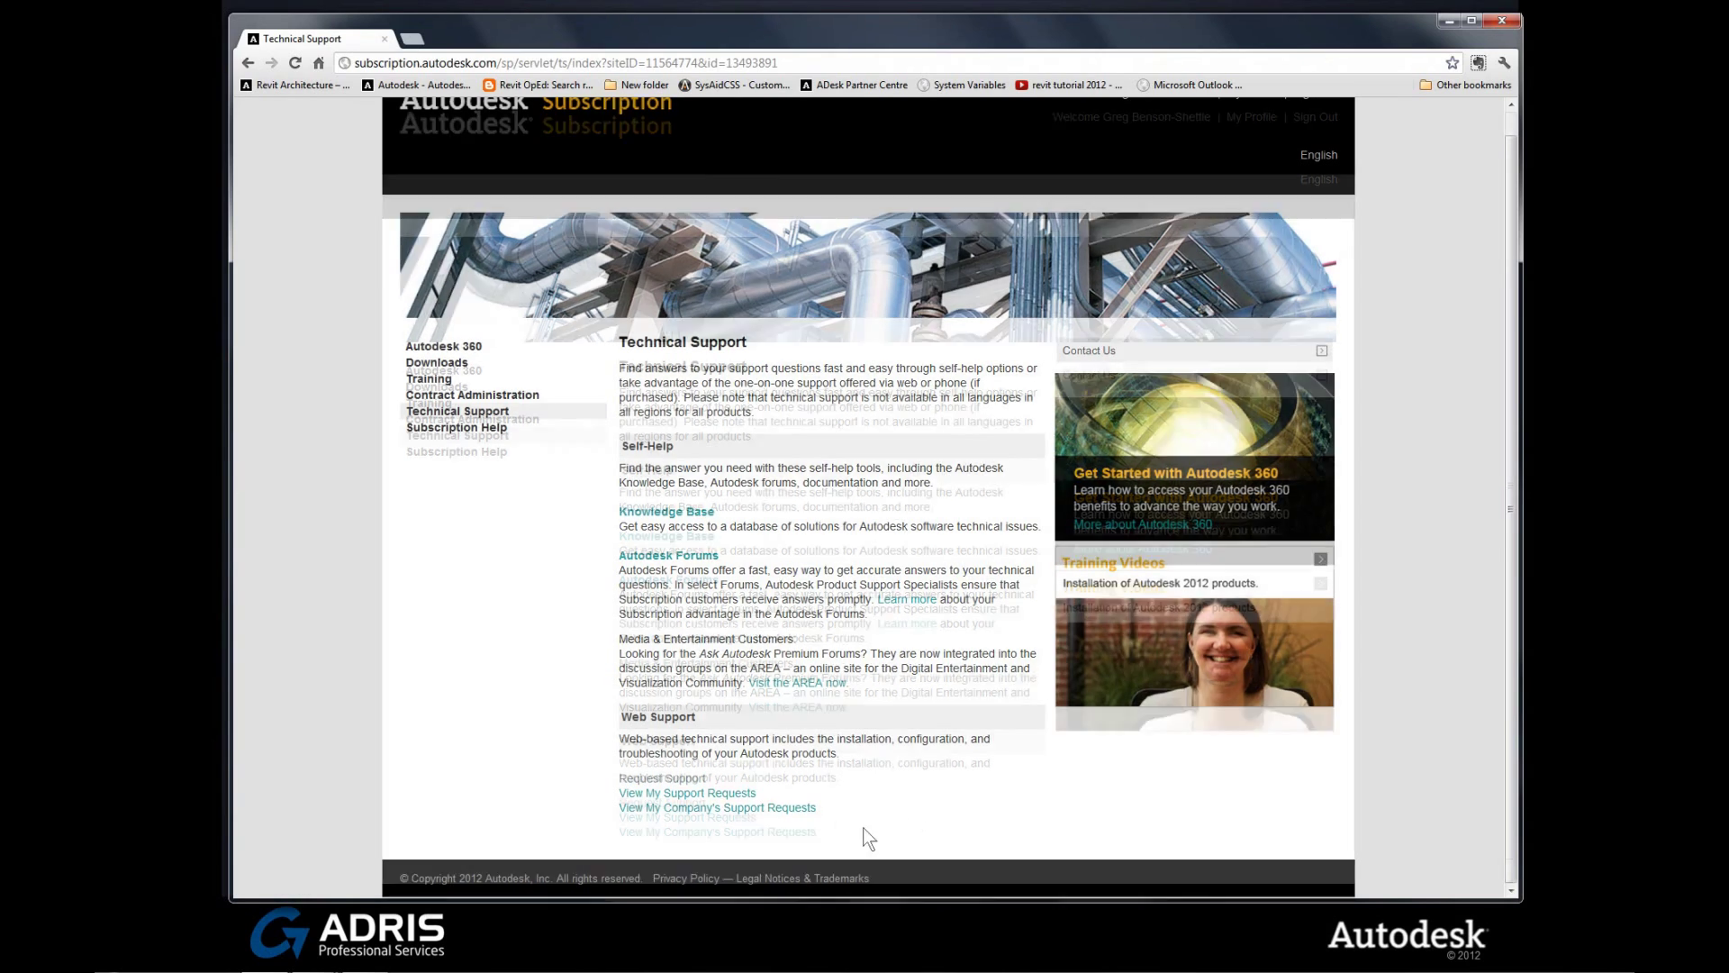
{"action": "scroll", "coordinate": [861, 830], "scroll_direction": "up", "scroll_amount": 1}
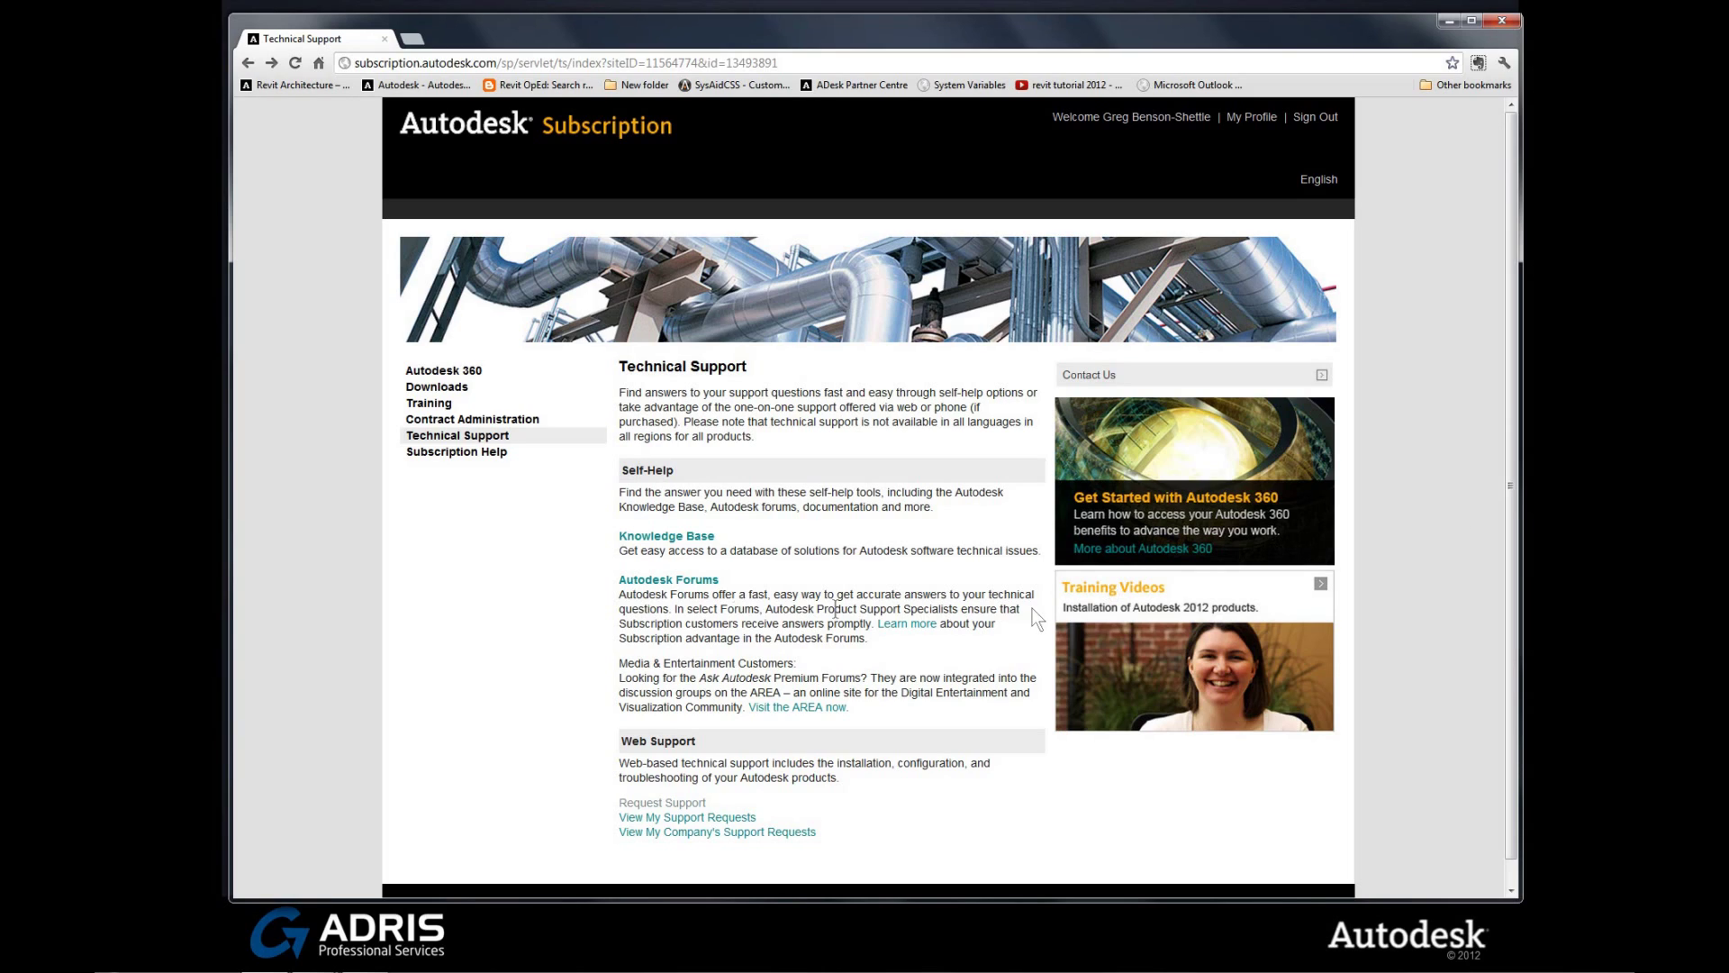
Open Contract Administration and view the contract's coverage report in a separate browser tab.
{"action": "left_click", "coordinate": [509, 421]}
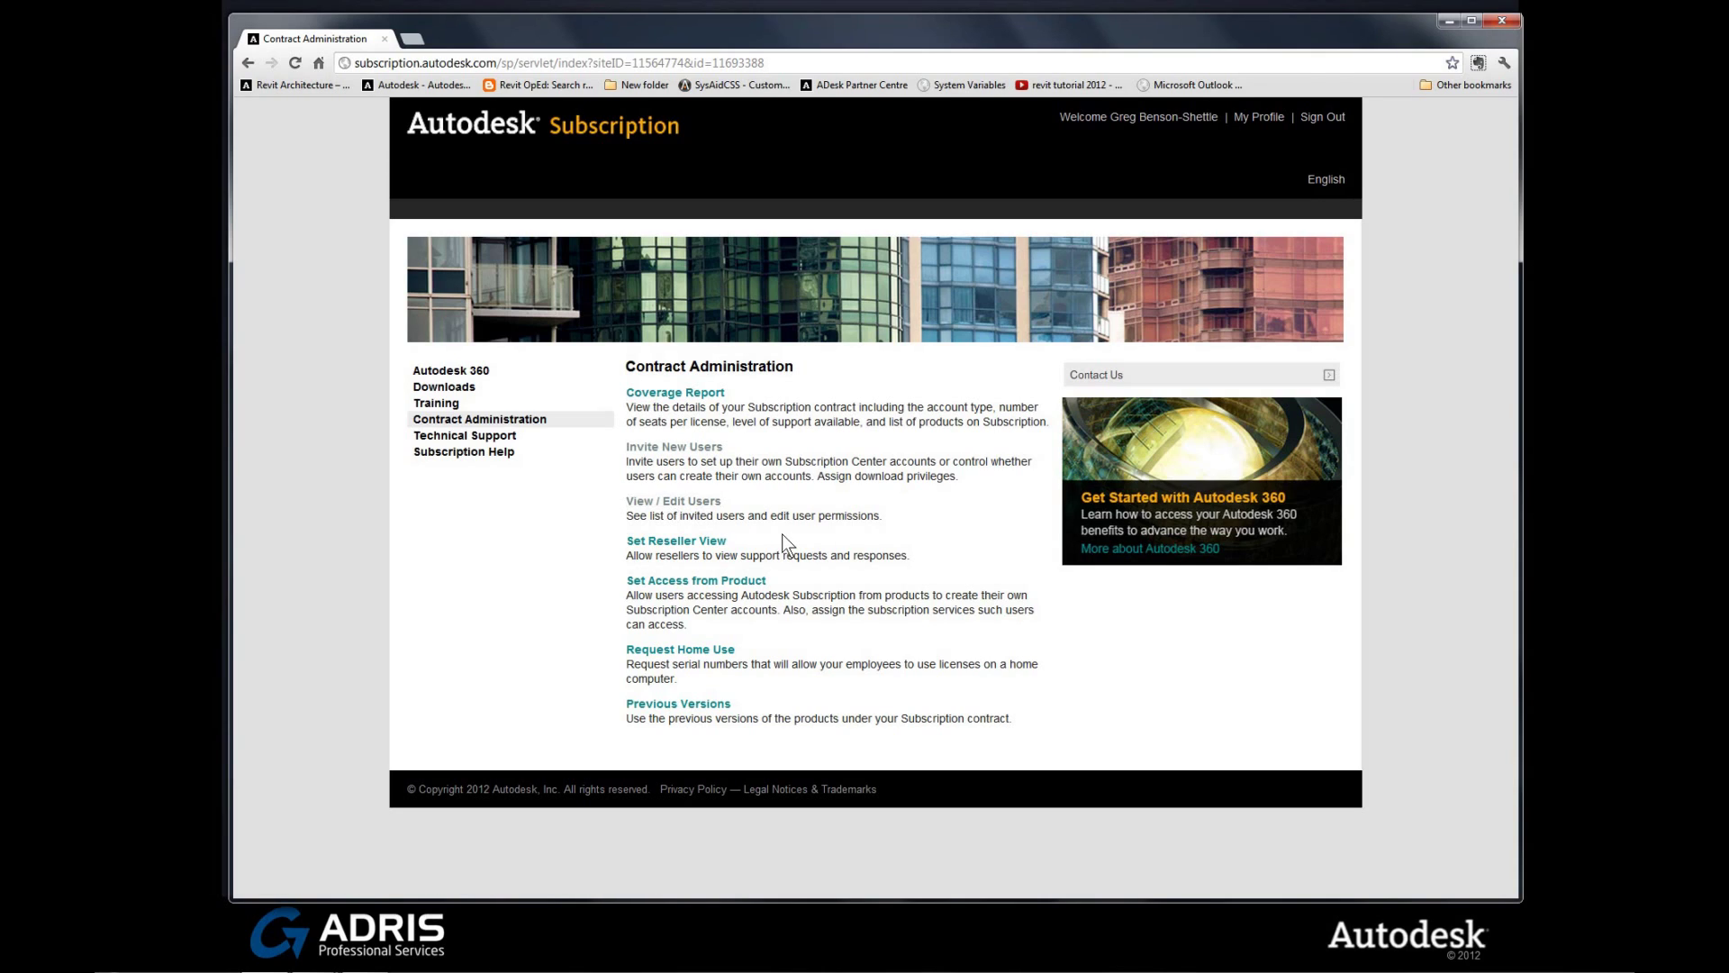
{"action": "middle_click", "coordinate": [694, 711]}
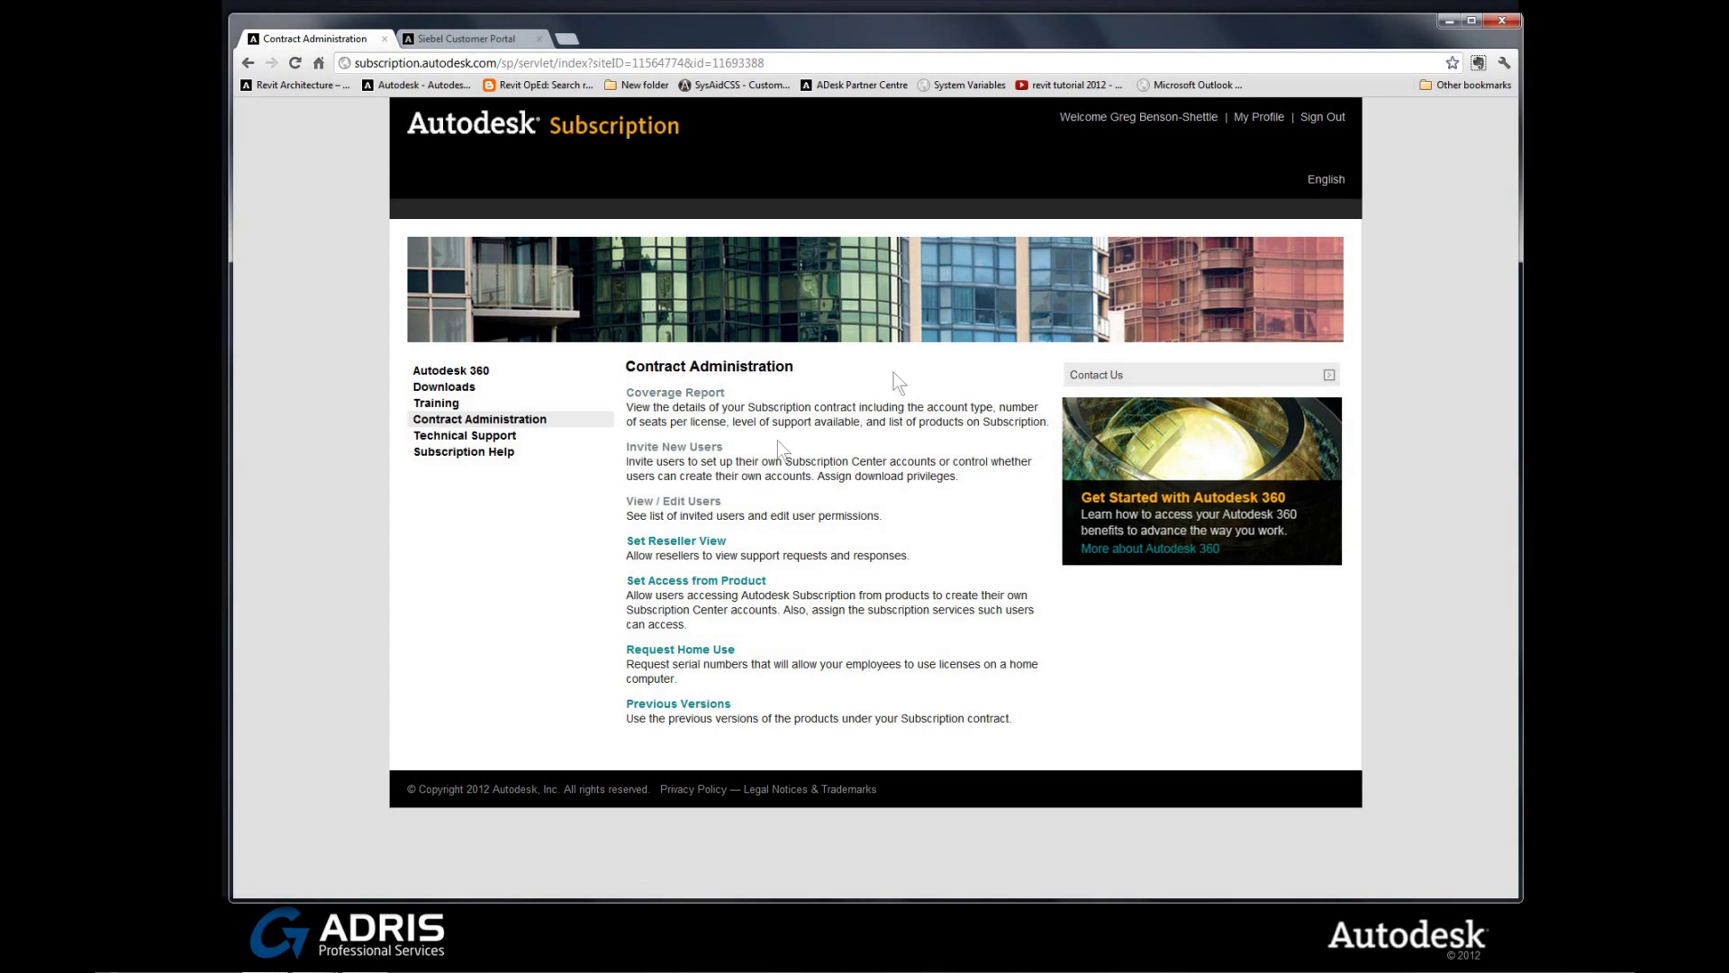
{"action": "left_click", "coordinate": [493, 43]}
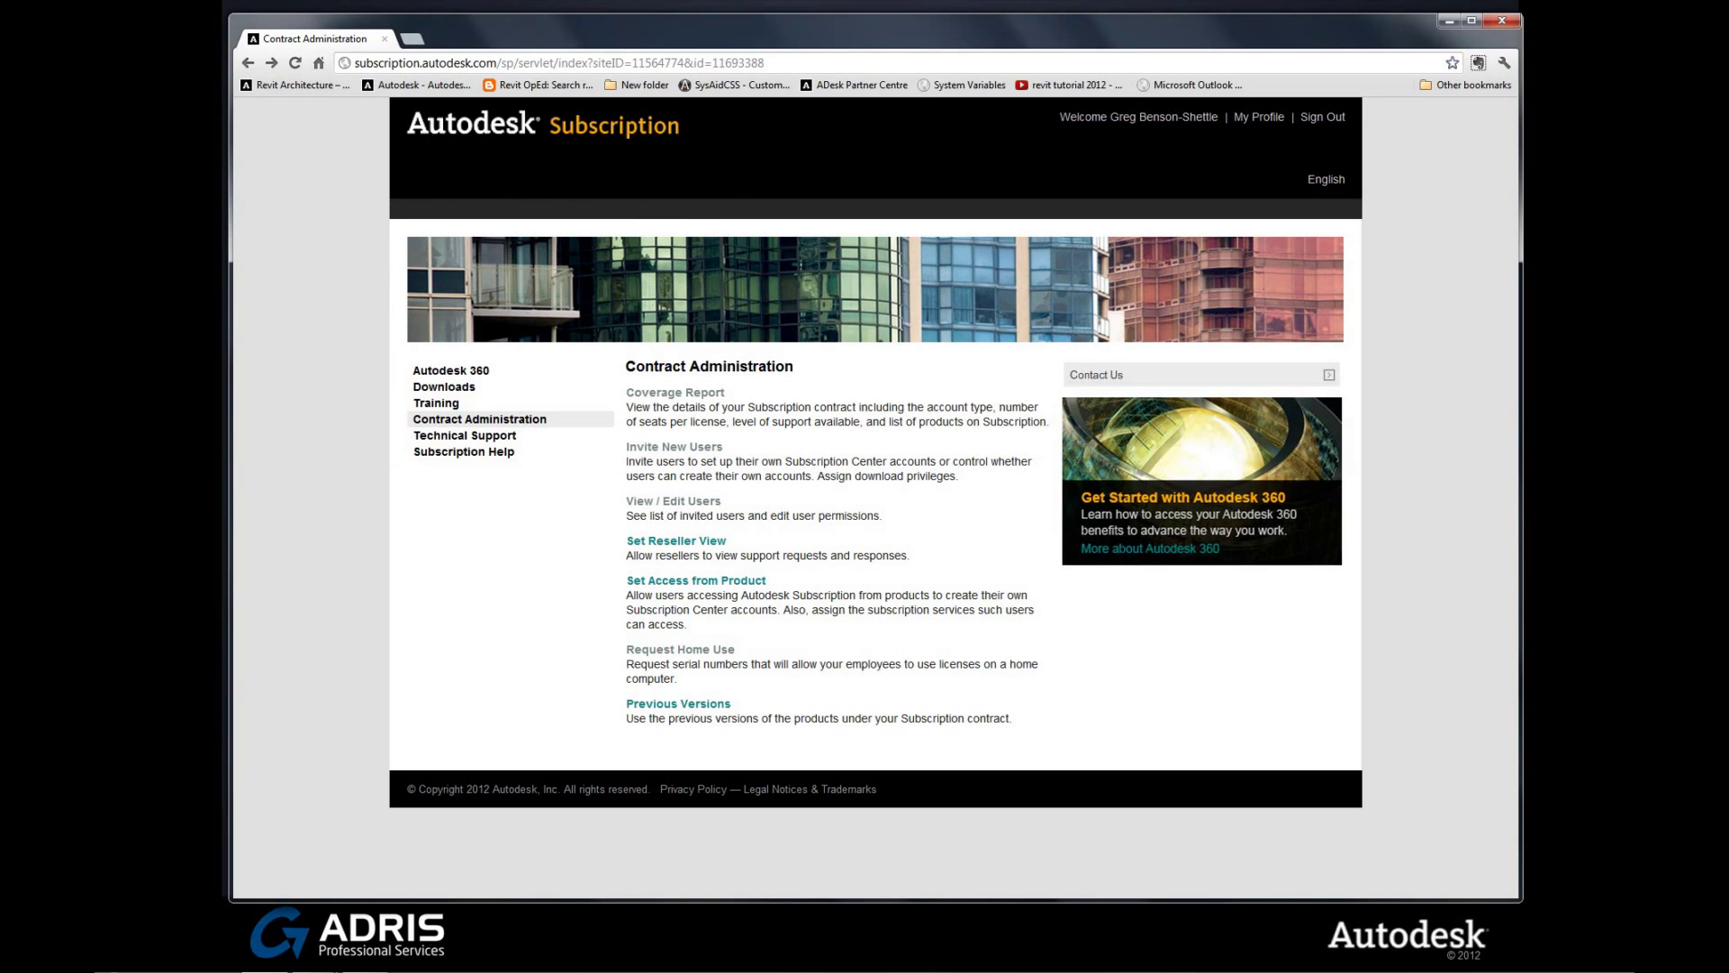
Request Home Use of the Autodesk products and accept the Ancillary Service Agreement for Home Use.
{"action": "left_click", "coordinate": [662, 661]}
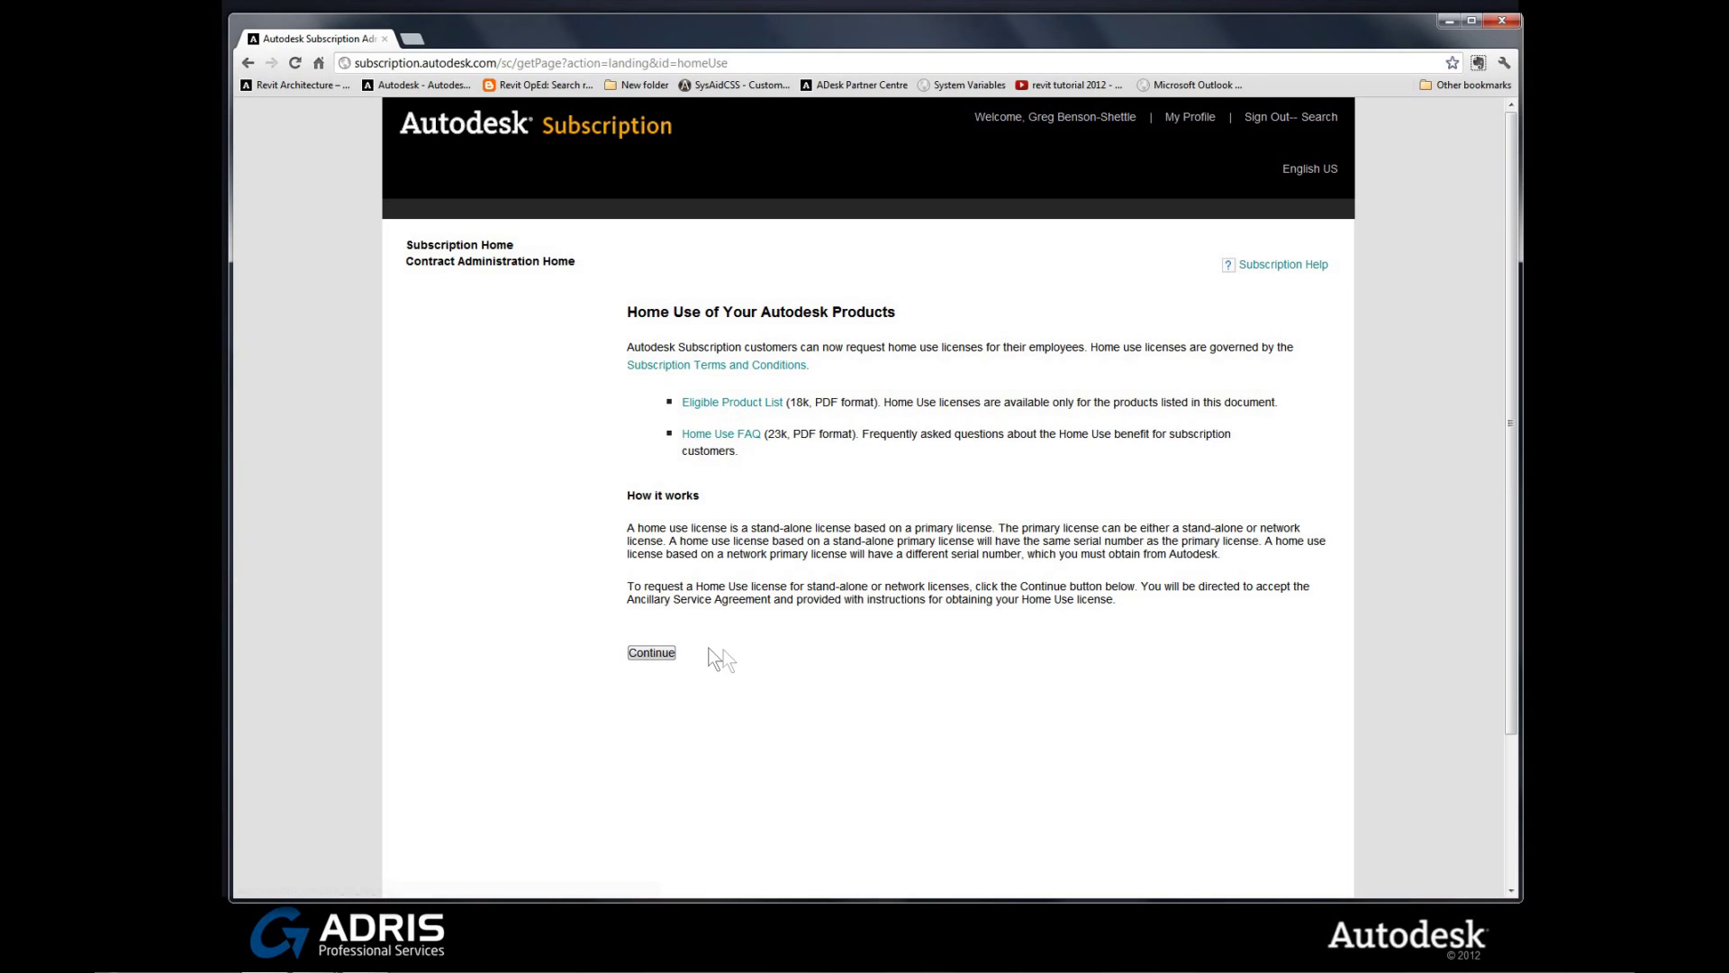
{"action": "left_click", "coordinate": [652, 653]}
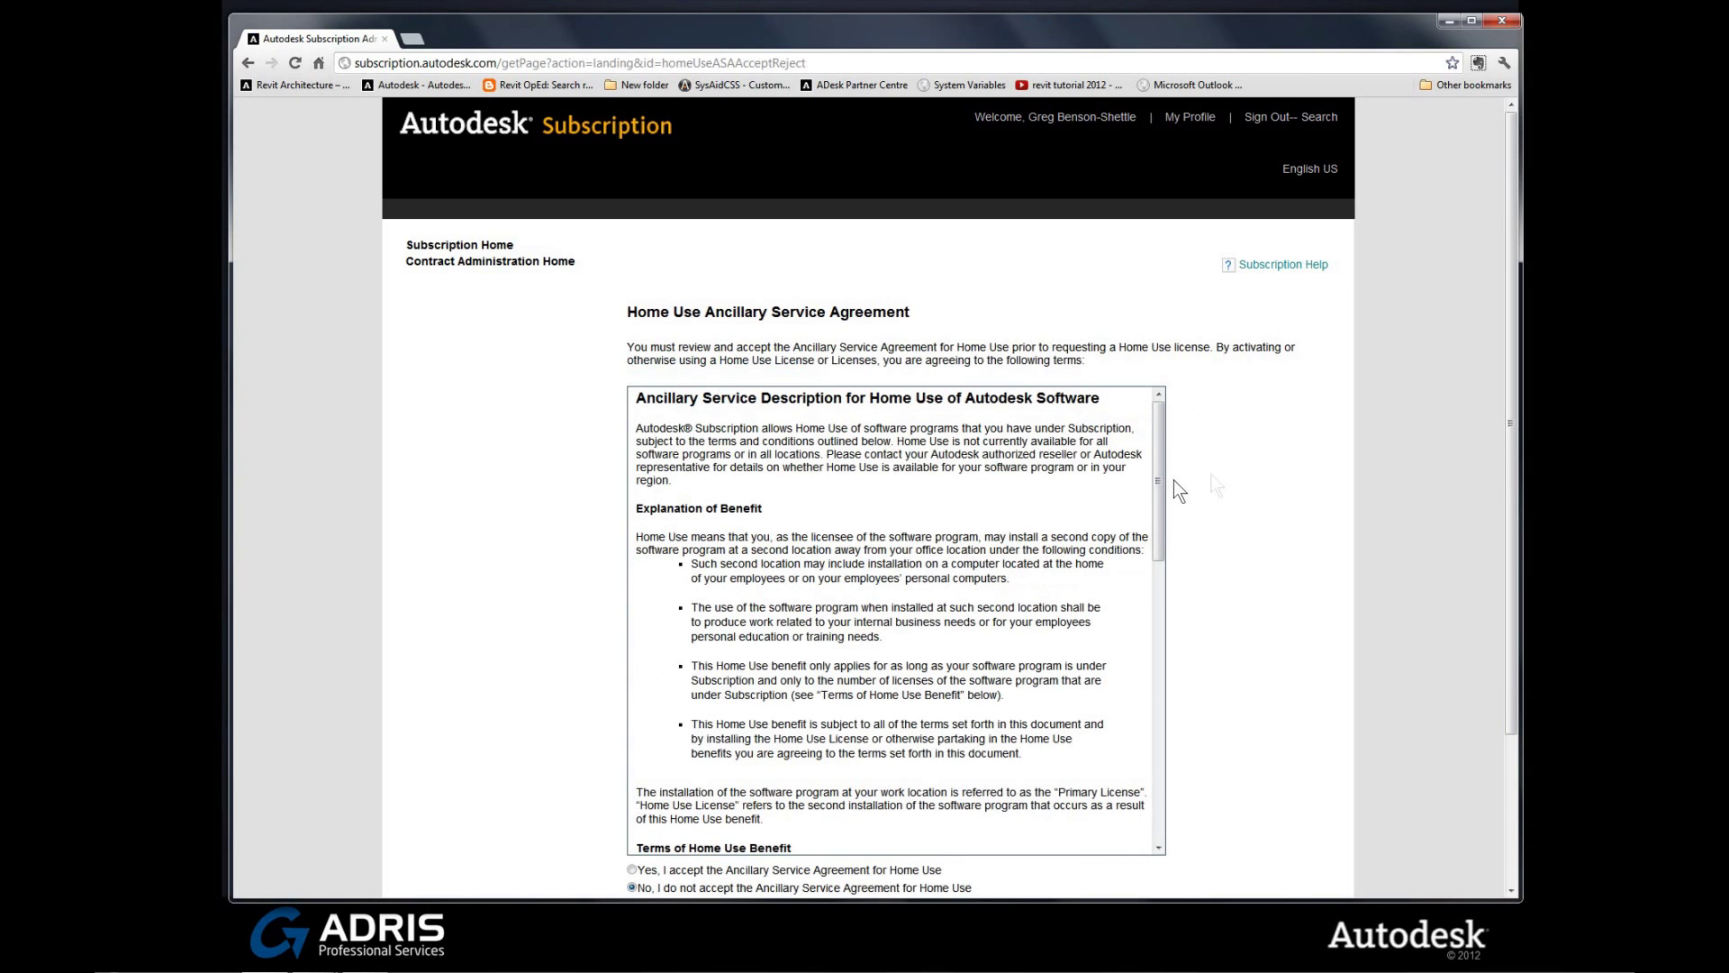
{"action": "left_click_drag", "start_coordinate": [1509, 540], "coordinate": [1512, 629]}
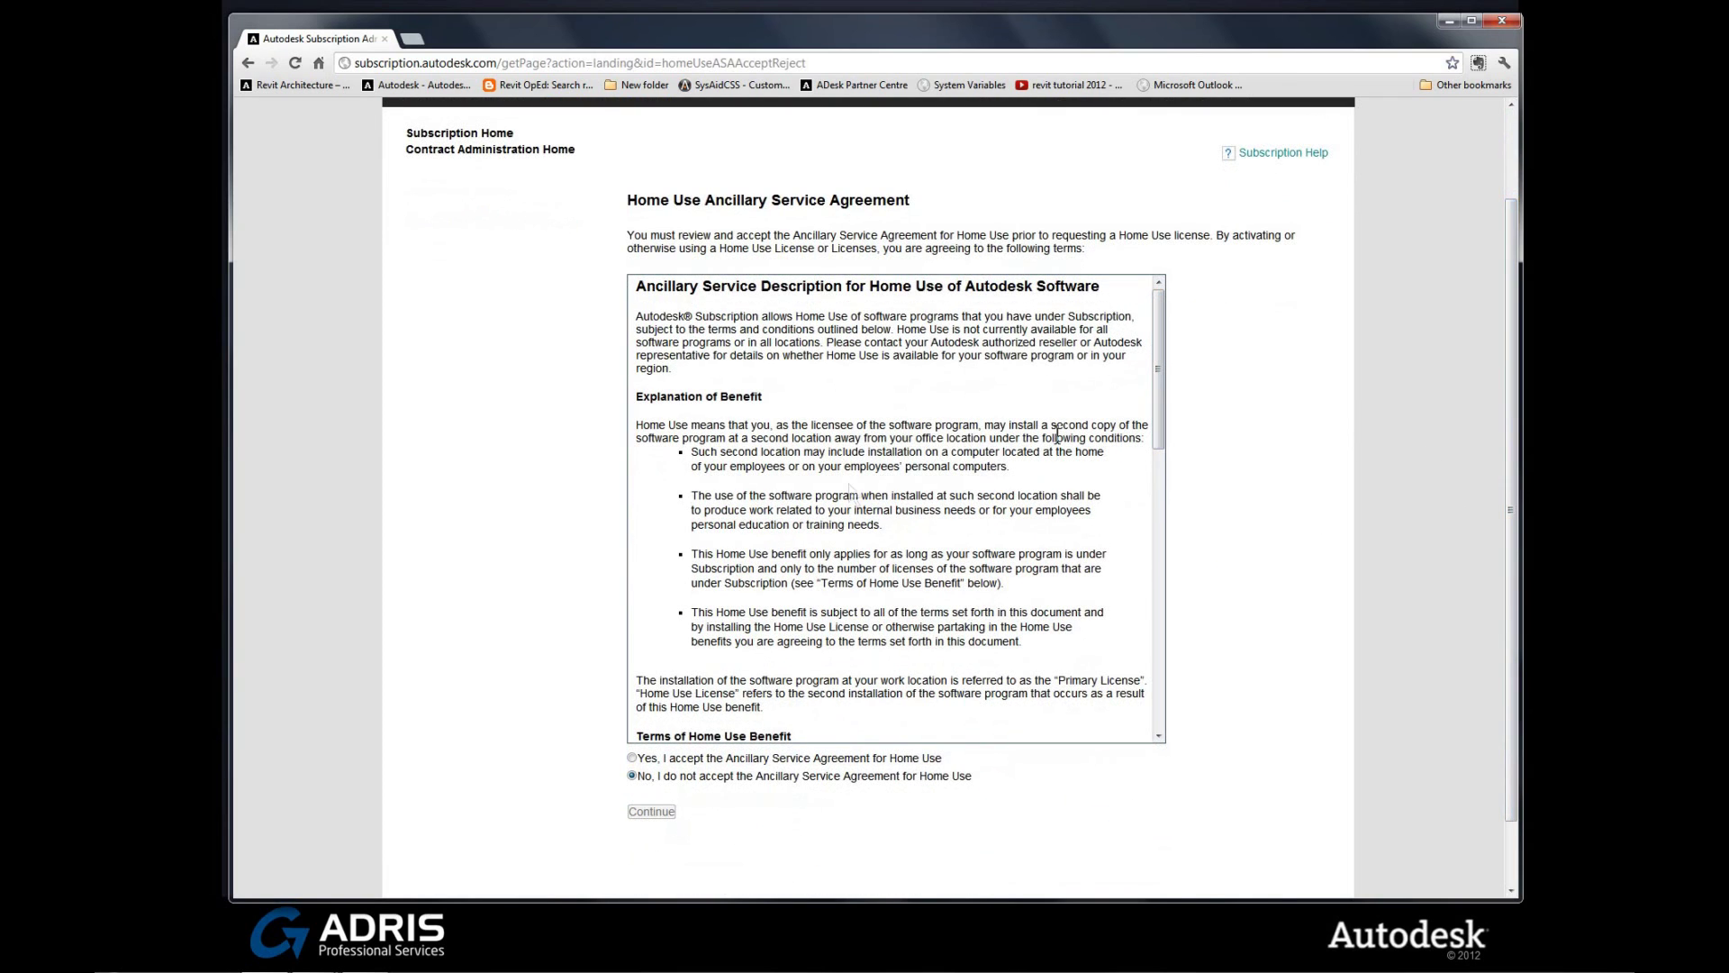
{"action": "left_click", "coordinate": [633, 758]}
{"action": "left_click", "coordinate": [656, 812]}
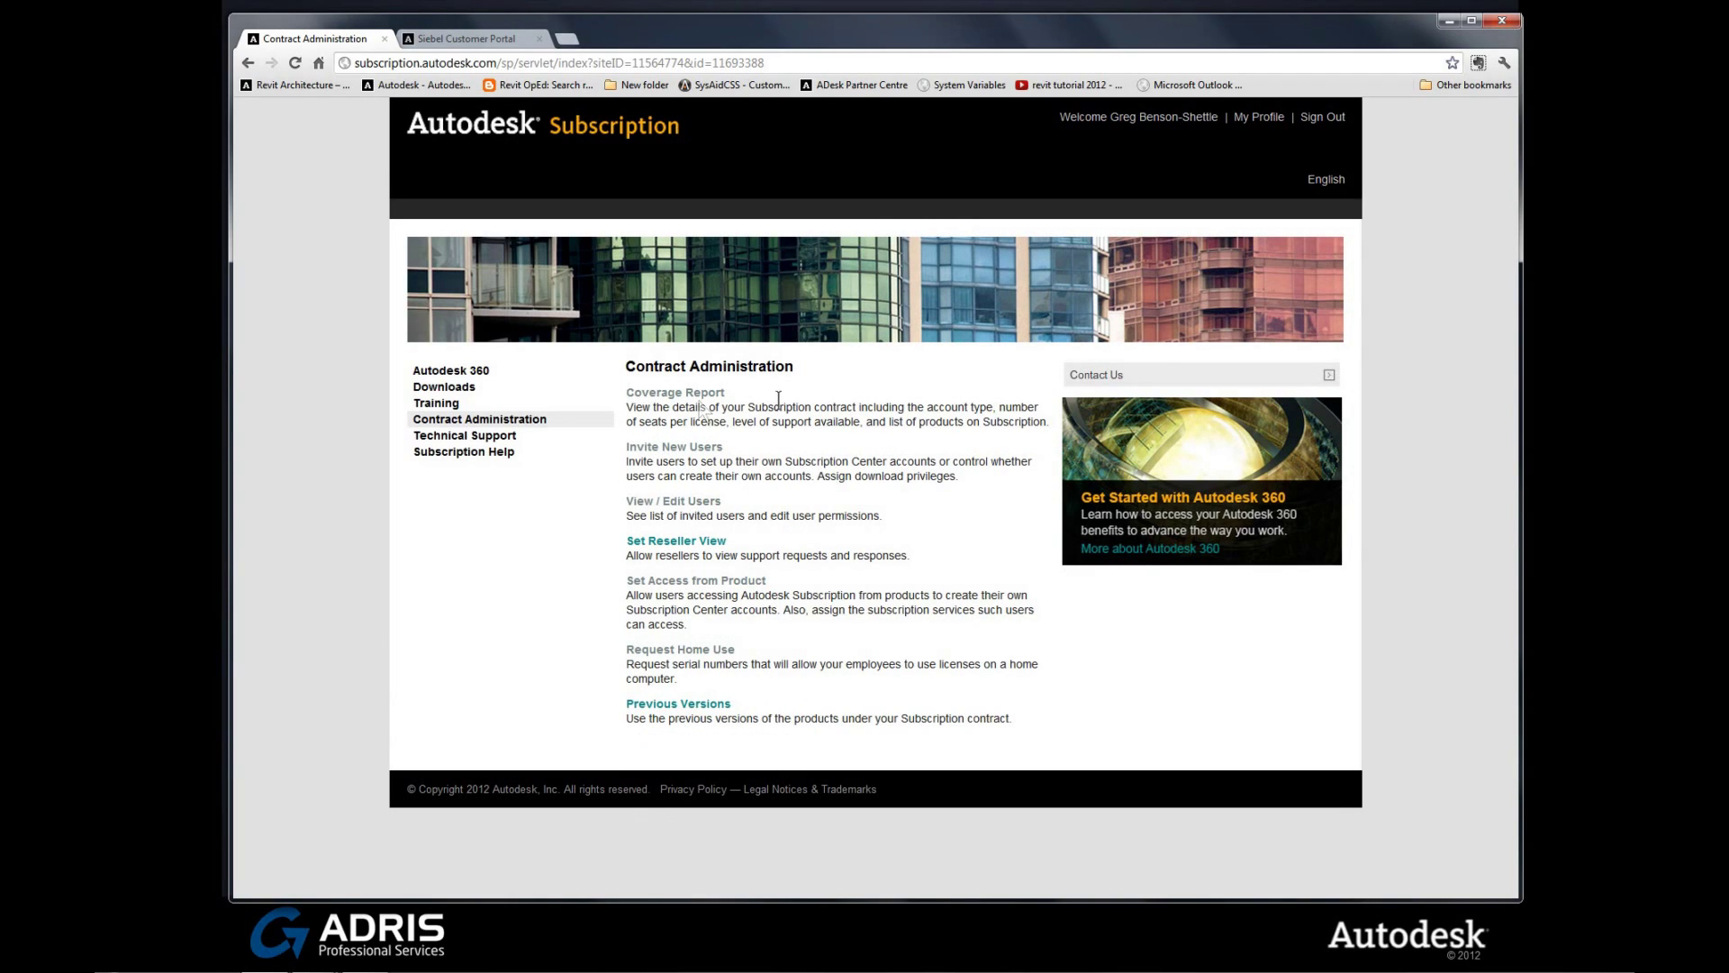
Check the subscription contract's coverage report and renewals section, and return to the Contract Administration page.
{"action": "left_click", "coordinate": [696, 397]}
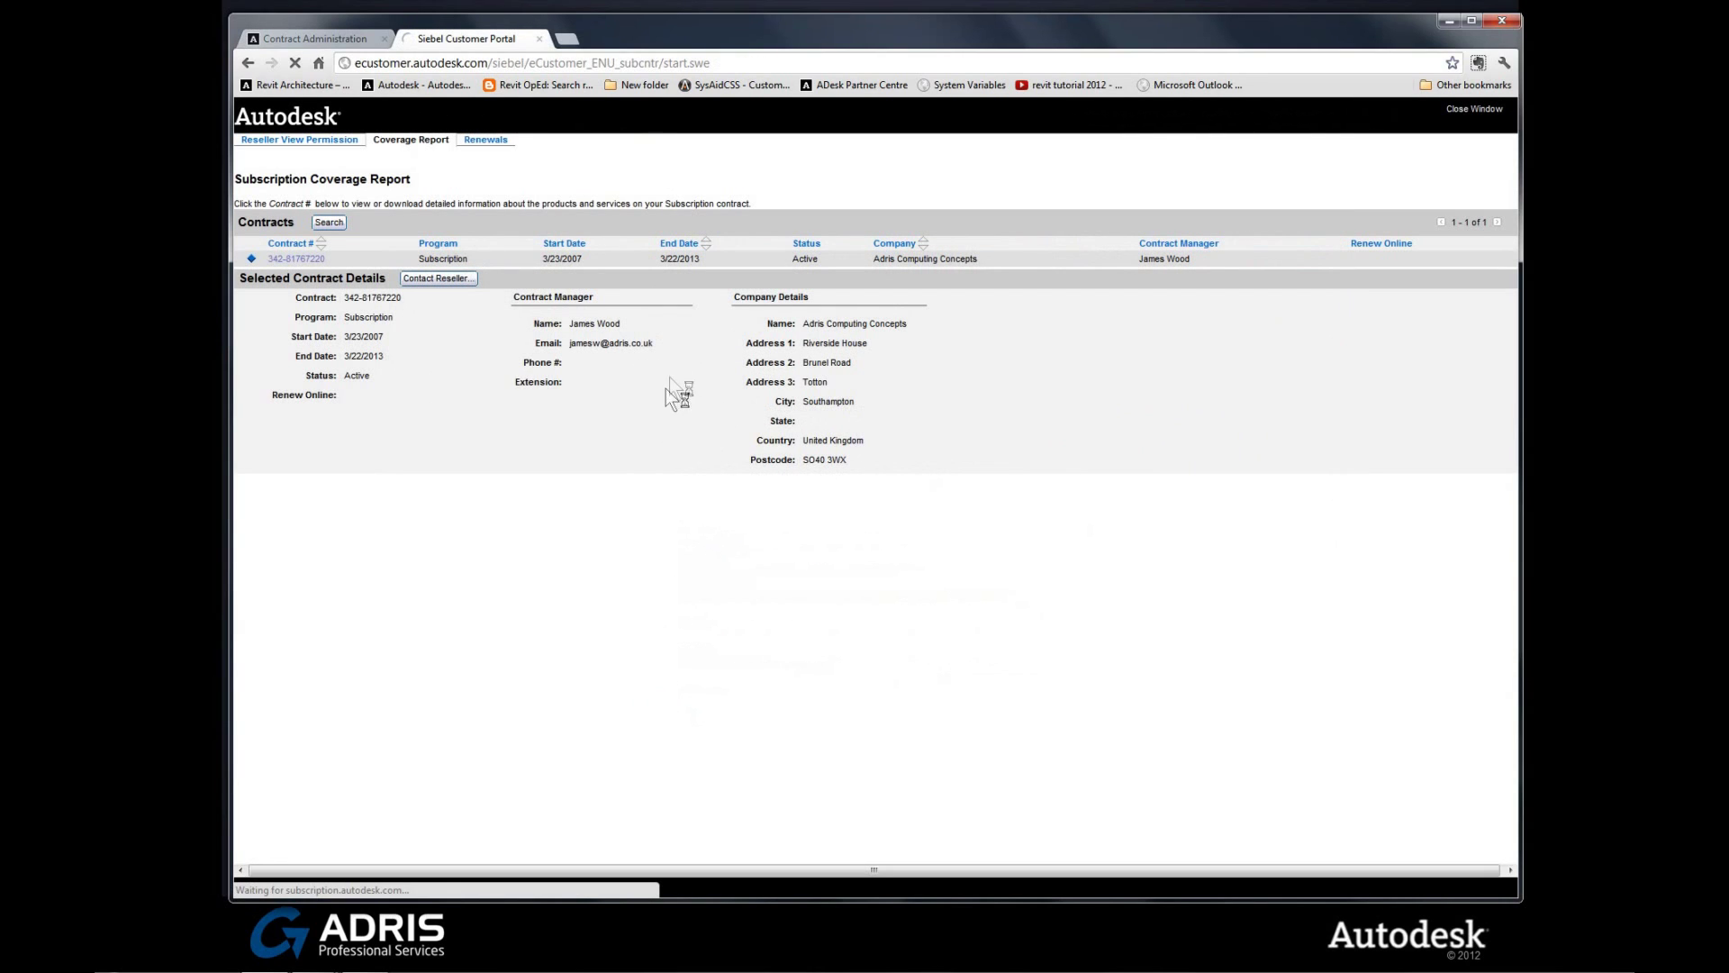
{"action": "left_click", "coordinate": [490, 151]}
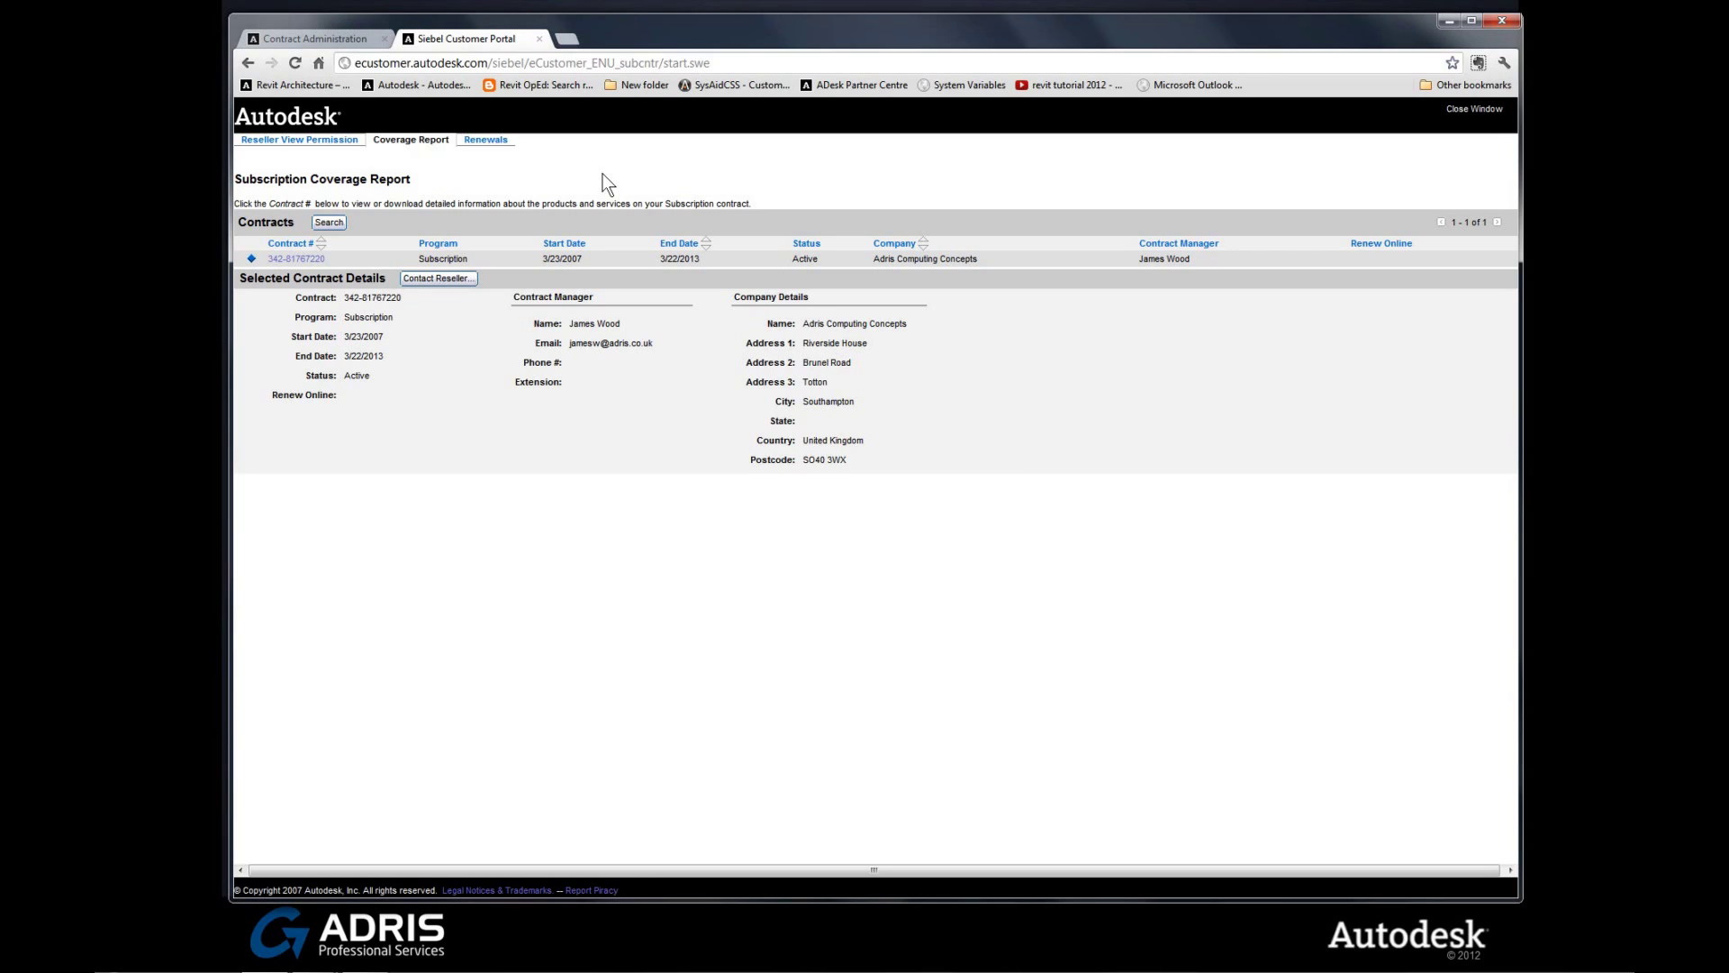
{"action": "left_click", "coordinate": [328, 36]}
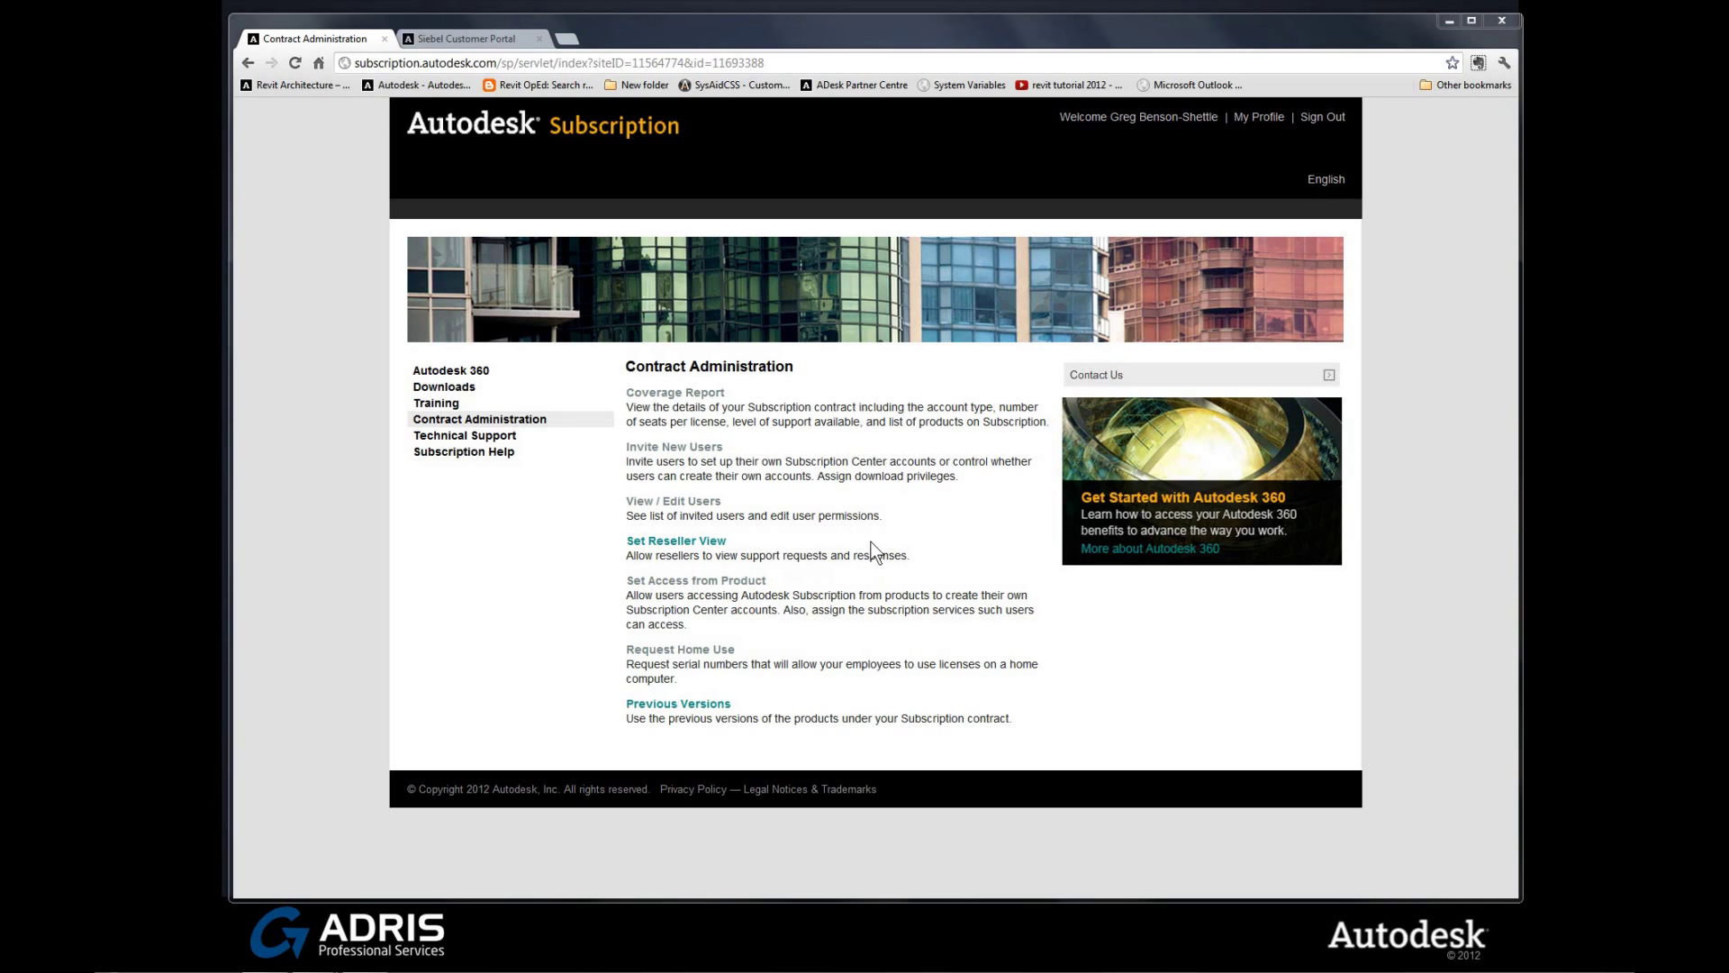
View the reseller view permission settings for support requests and return to the Contract Administration page.
{"action": "left_click", "coordinate": [690, 543]}
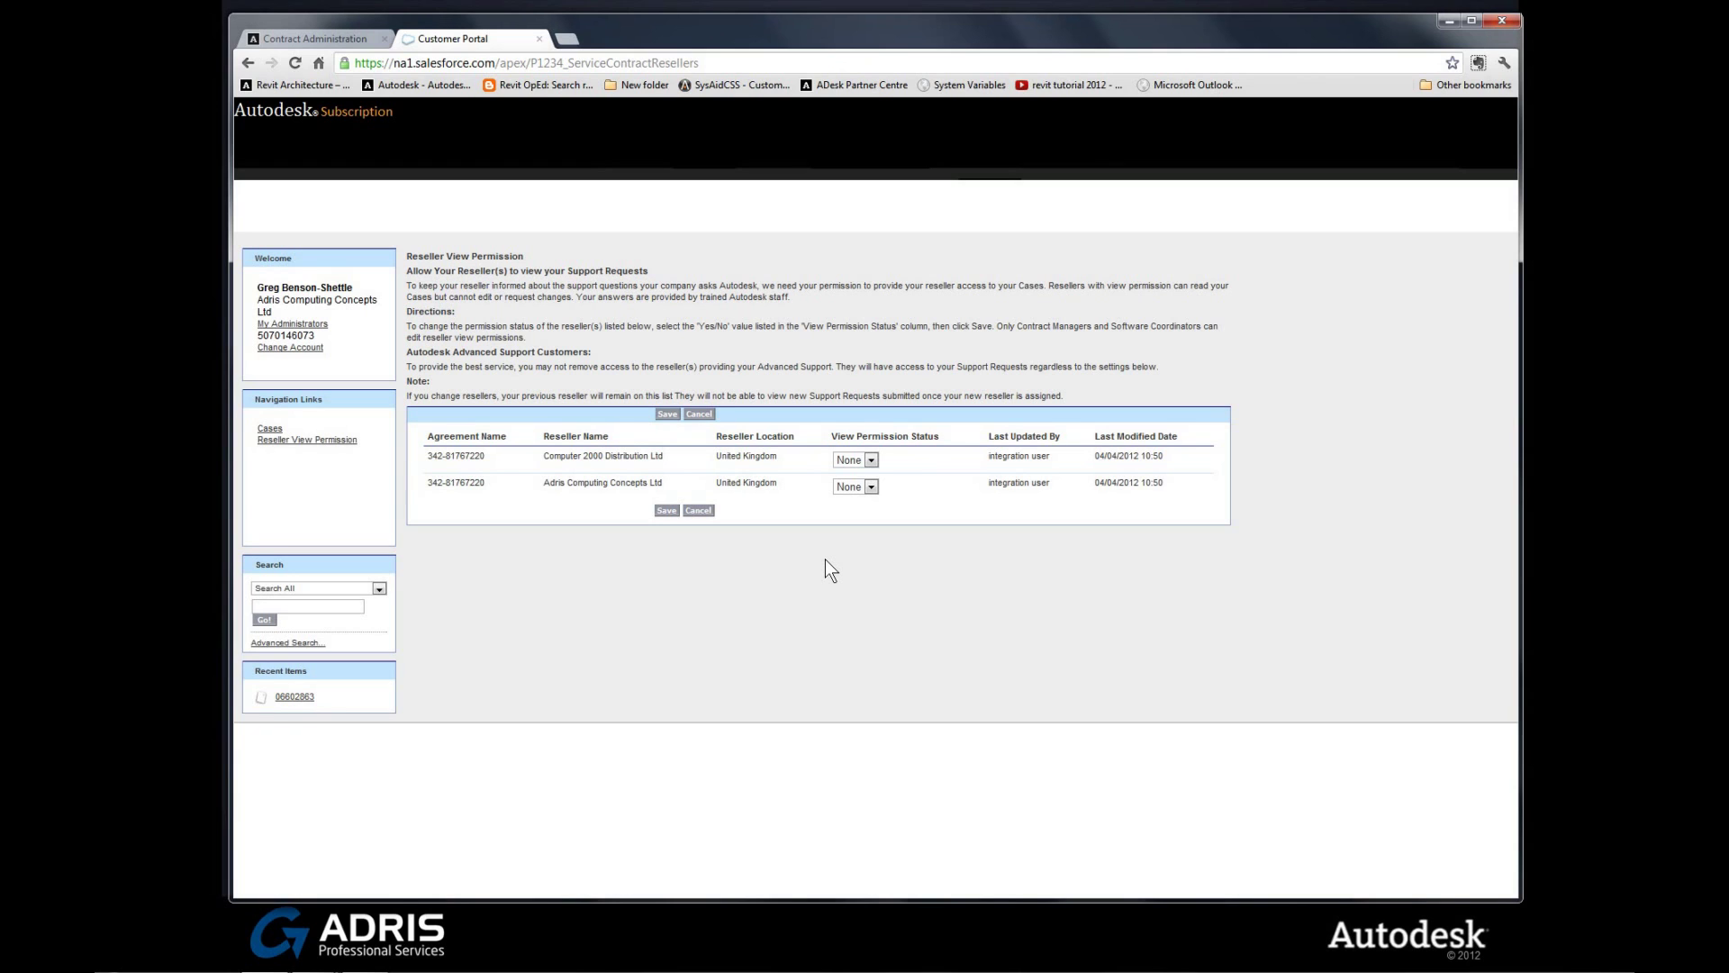
{"action": "left_click", "coordinate": [323, 39]}
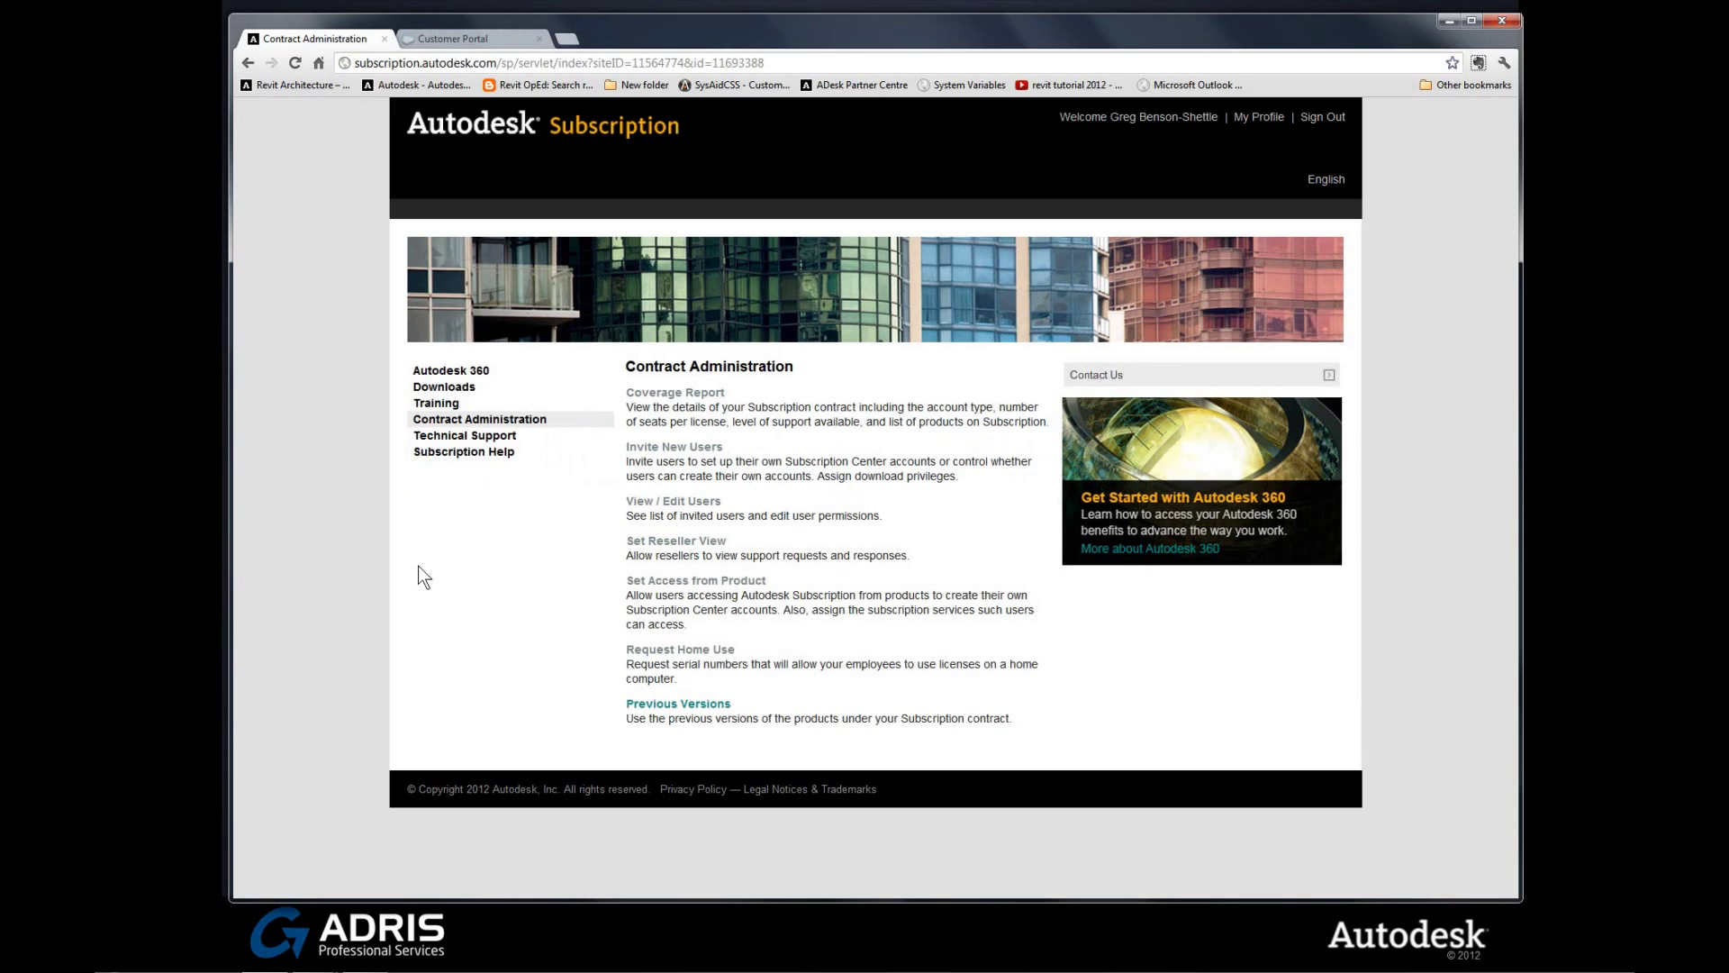
Open the Training page and review its resources, from Autodesk University course materials through to the Autodesk forums and blogs.
{"action": "left_click", "coordinate": [432, 407]}
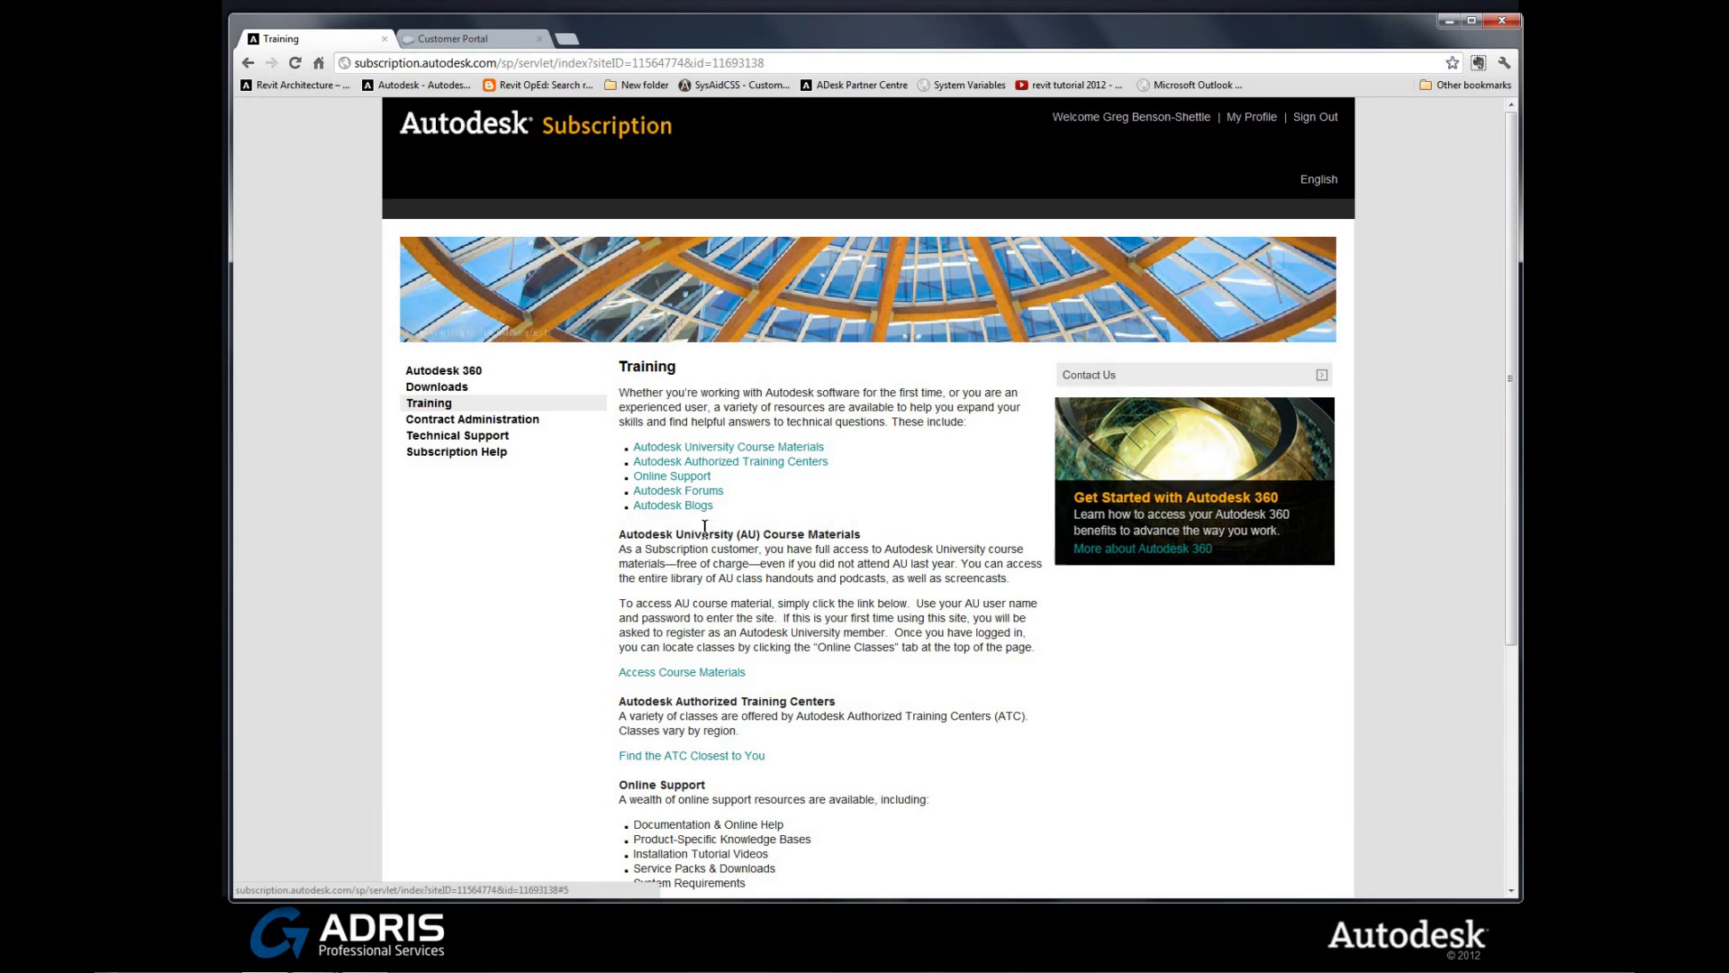
{"action": "scroll", "coordinate": [939, 560], "scroll_direction": "down", "scroll_amount": 2}
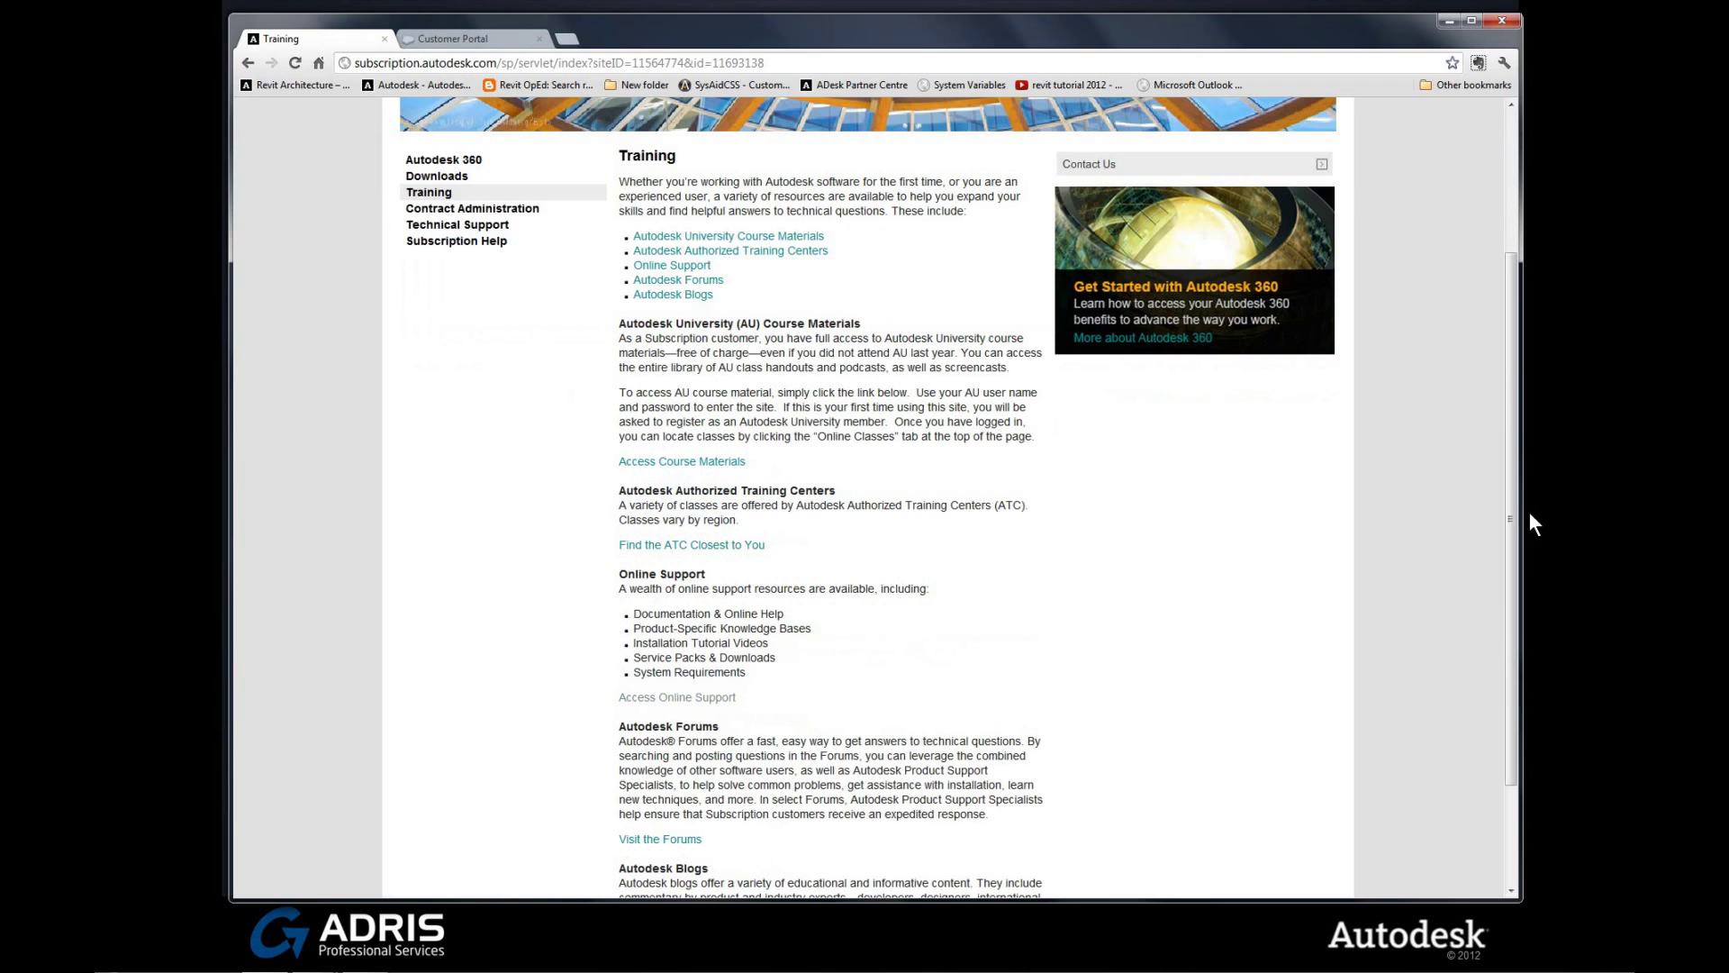
{"action": "left_click_drag", "start_coordinate": [1512, 538], "coordinate": [1514, 637]}
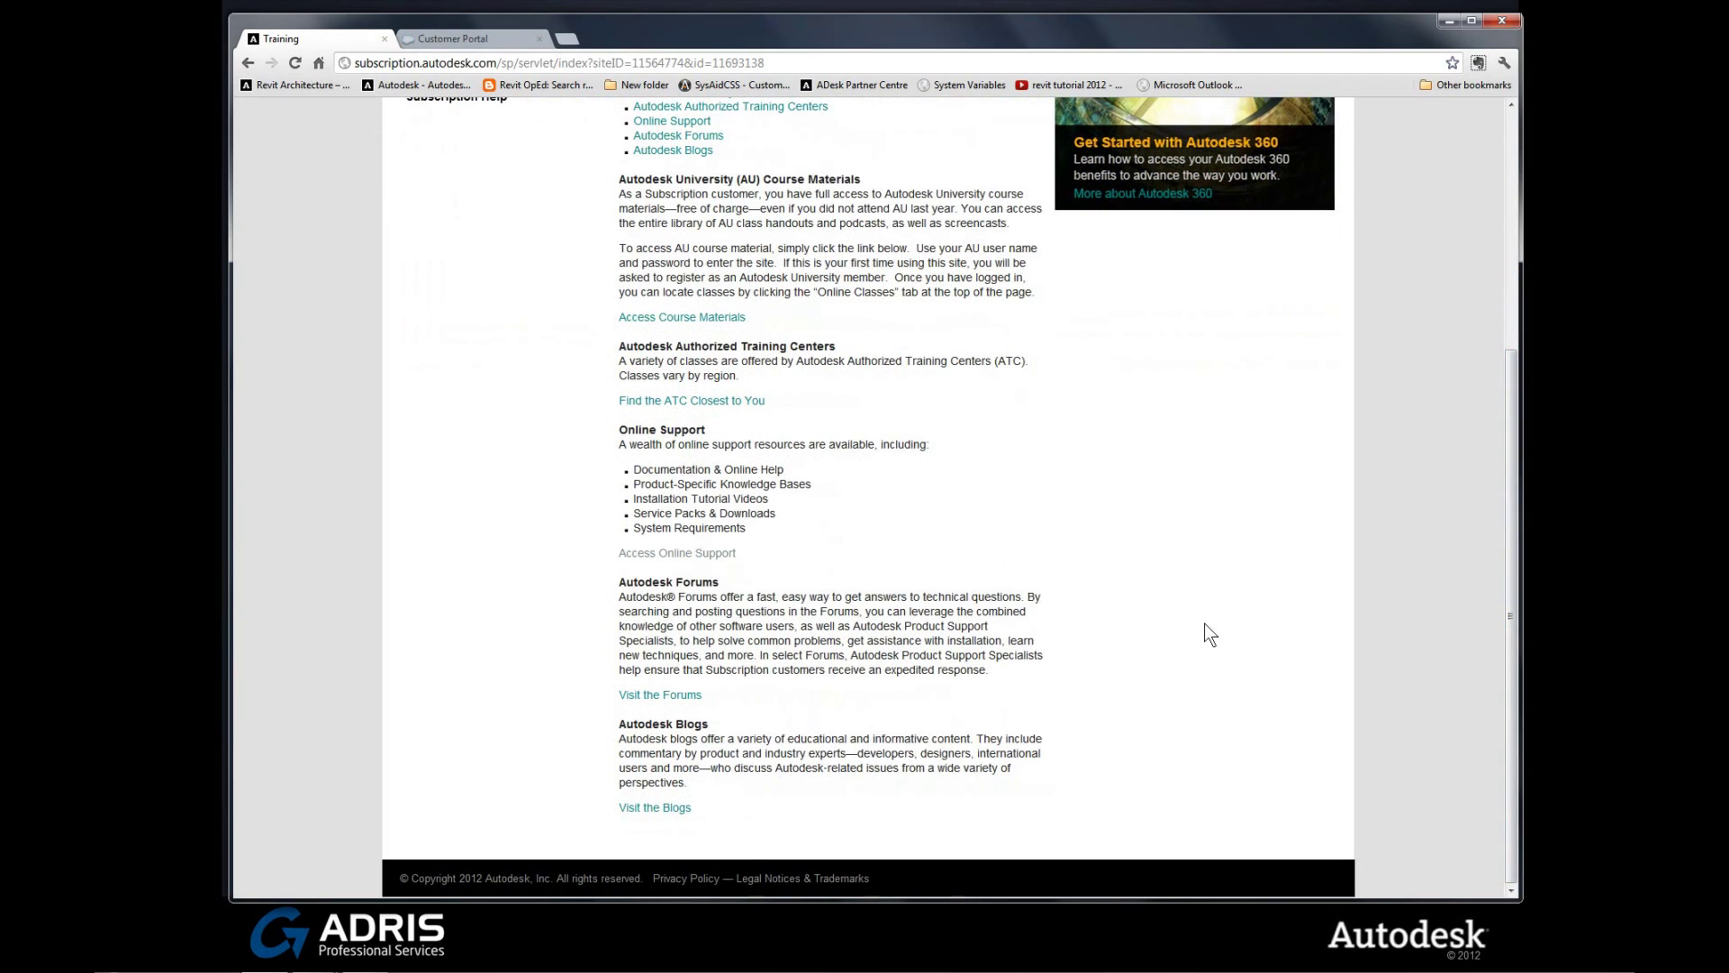
{"action": "scroll", "coordinate": [1204, 623], "scroll_direction": "up", "scroll_amount": 4}
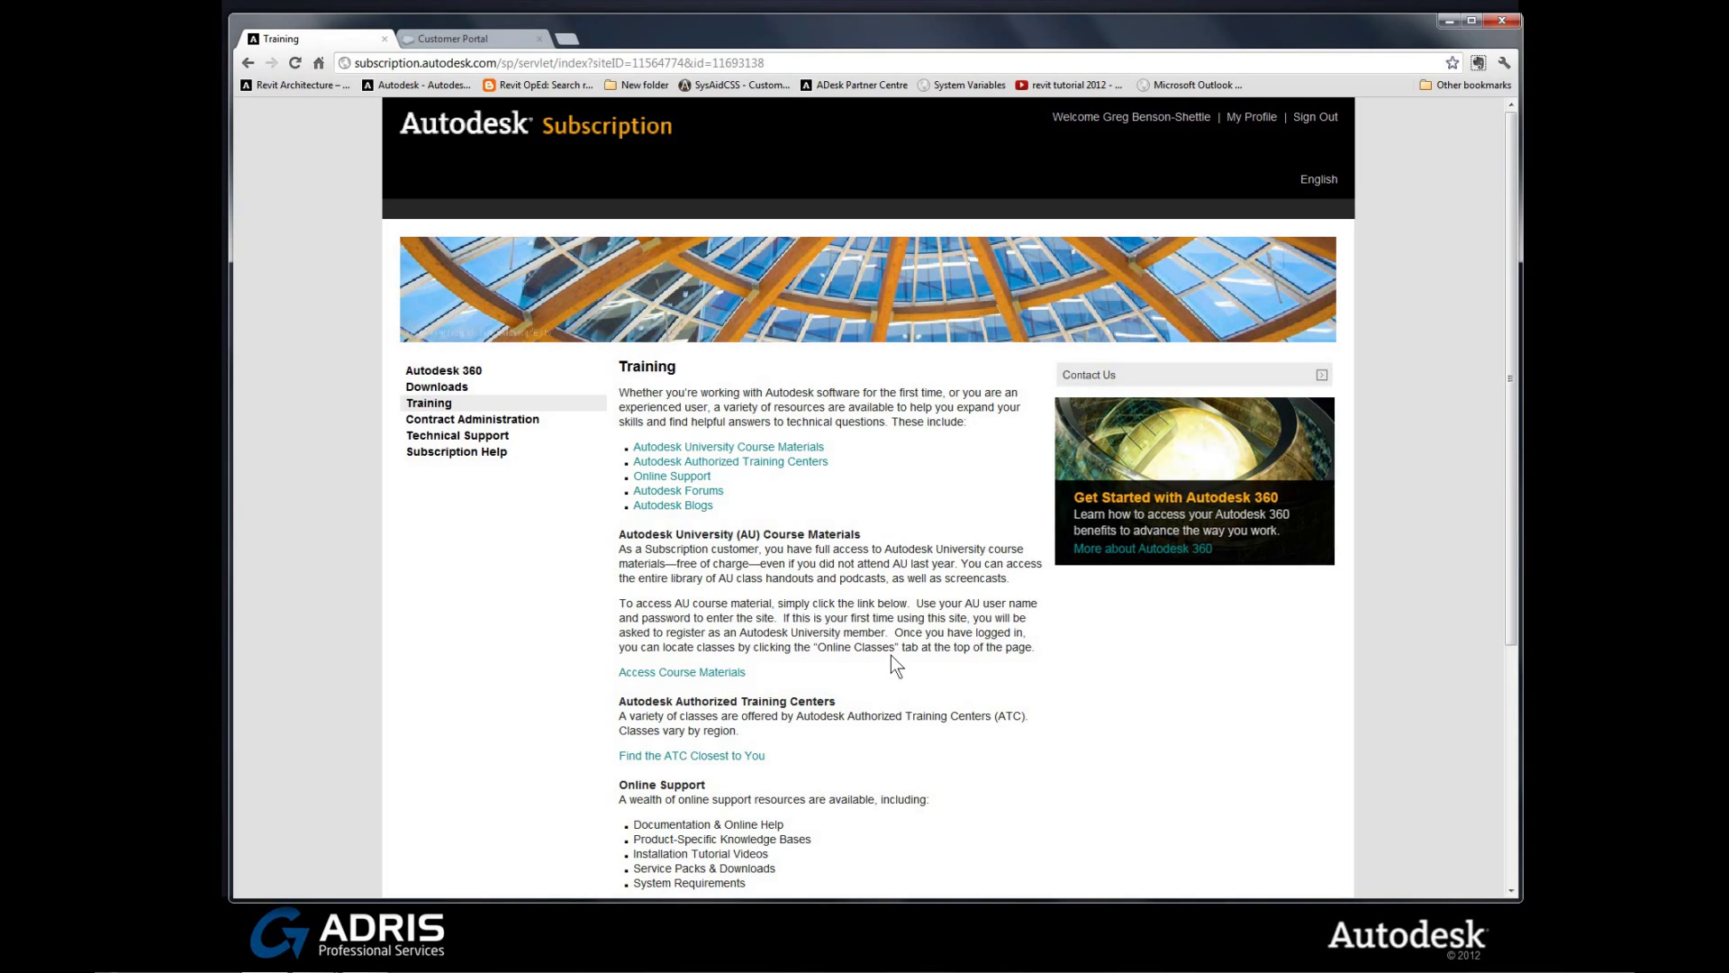
Leave the Training page for the Autodesk 360 section and open Subscription Help from the Subscription home page.
{"action": "left_click", "coordinate": [424, 377]}
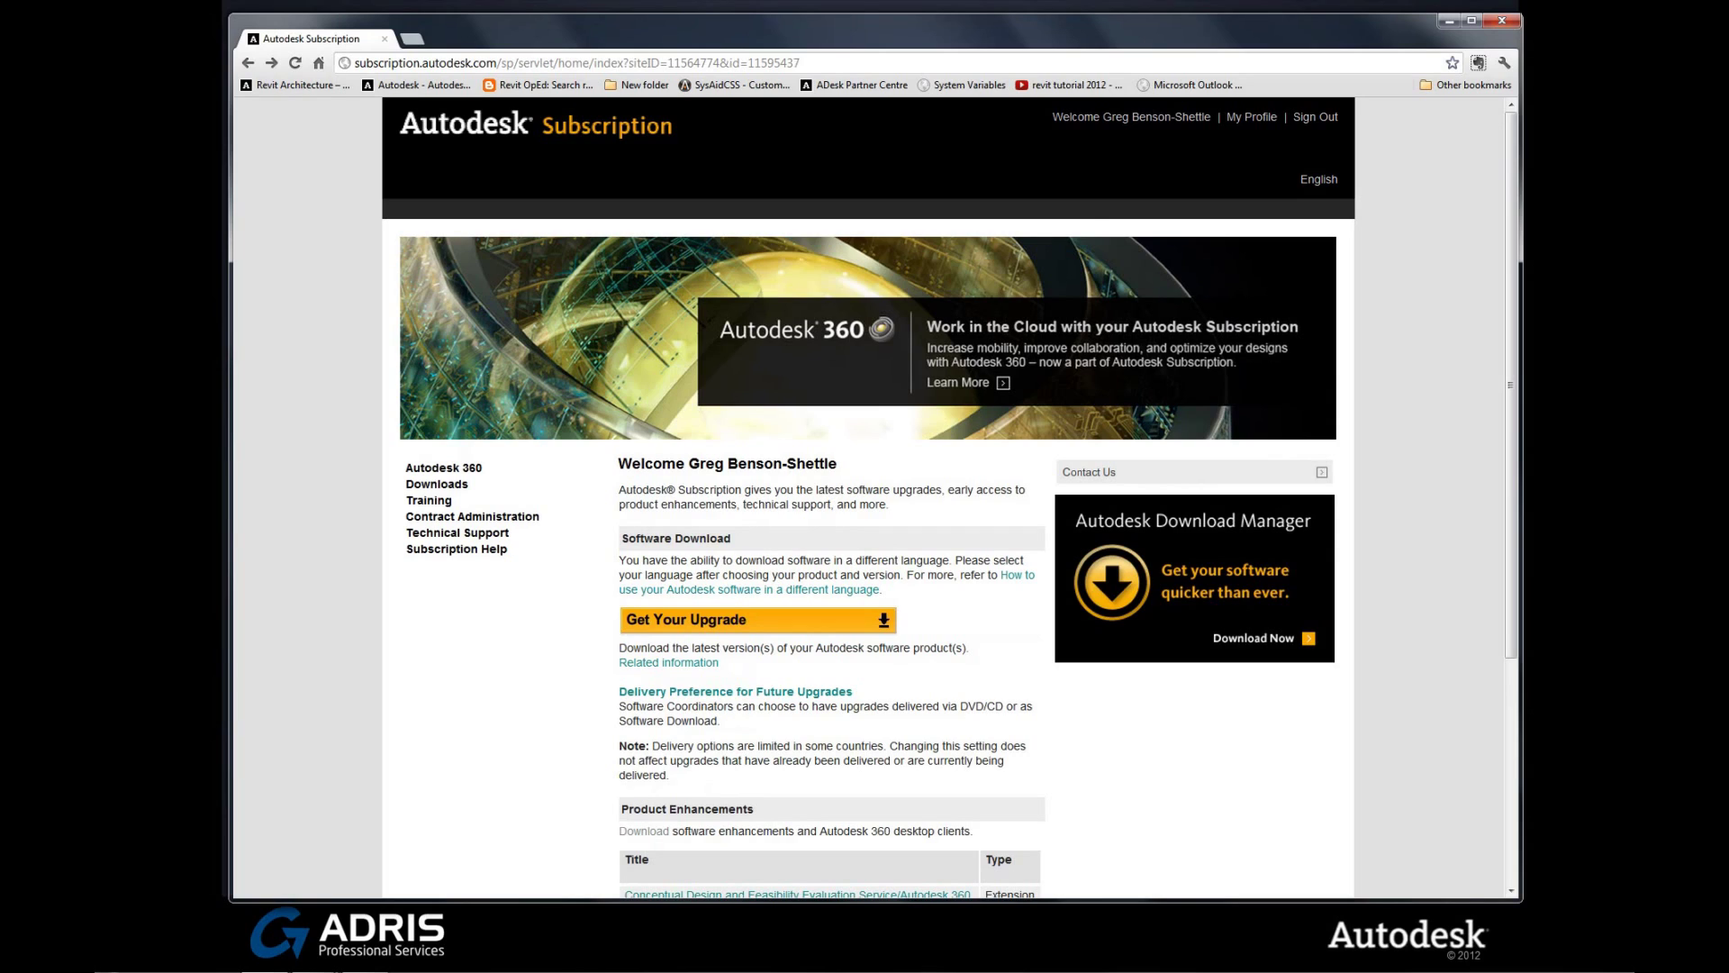
{"action": "left_click", "coordinate": [464, 559]}
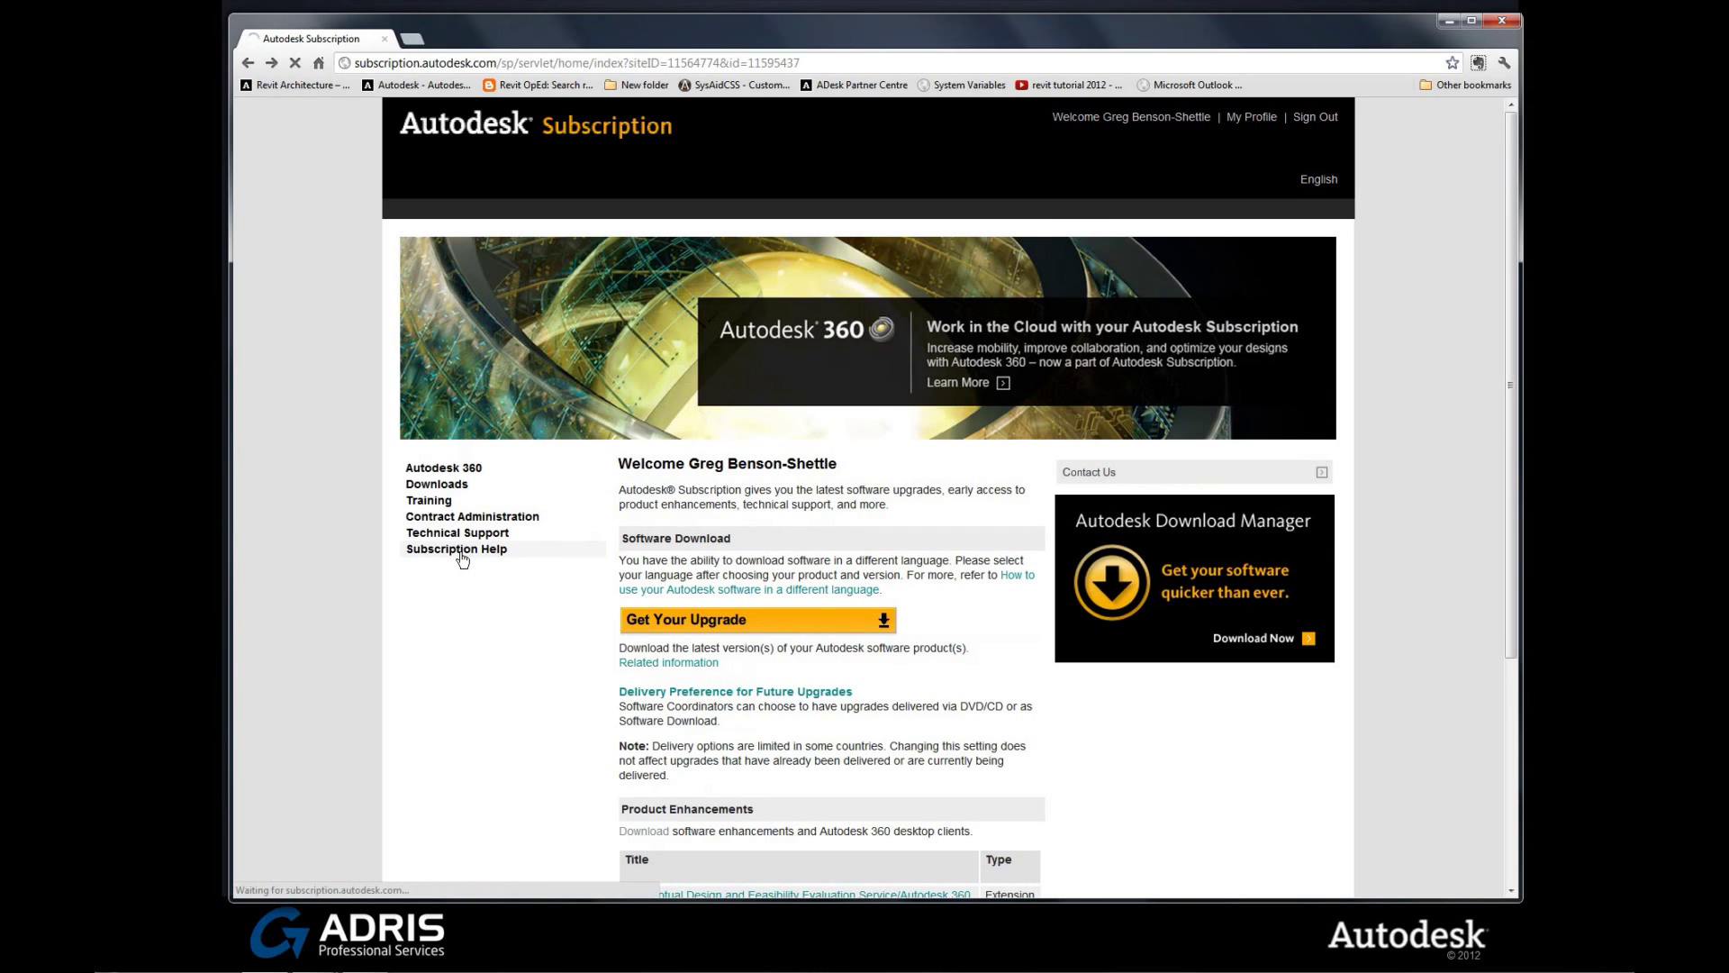